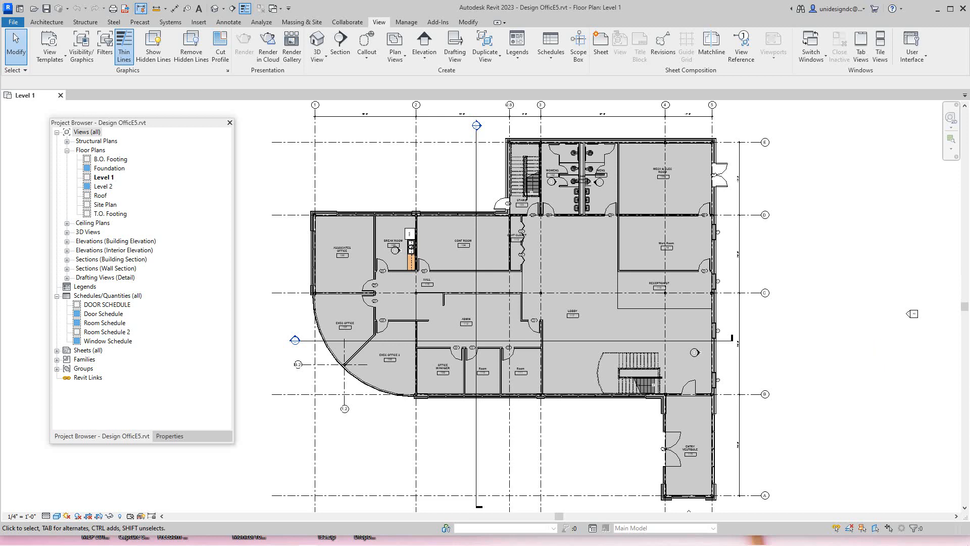
middle_drag(485, 303, 491, 306)
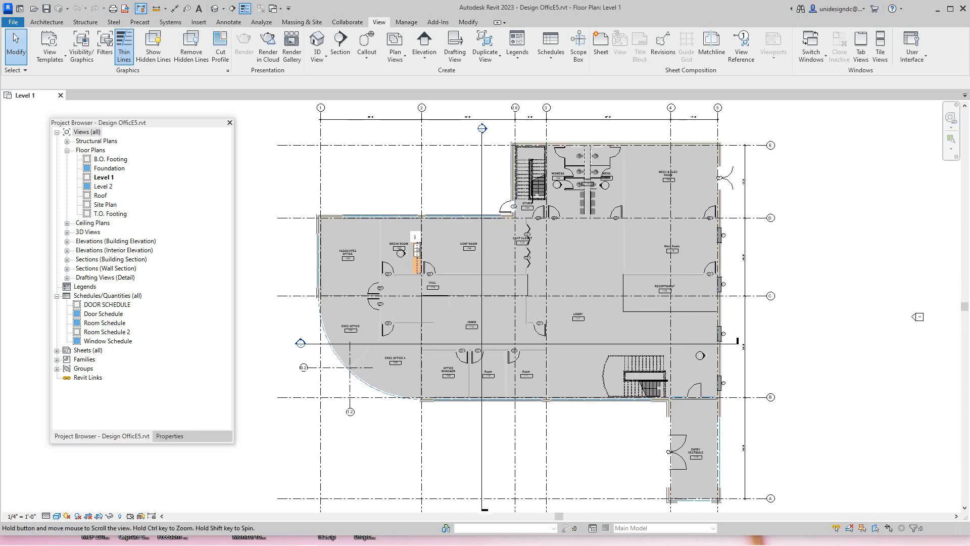
scroll(754, 272, up, 1)
middle_drag(754, 272, 779, 282)
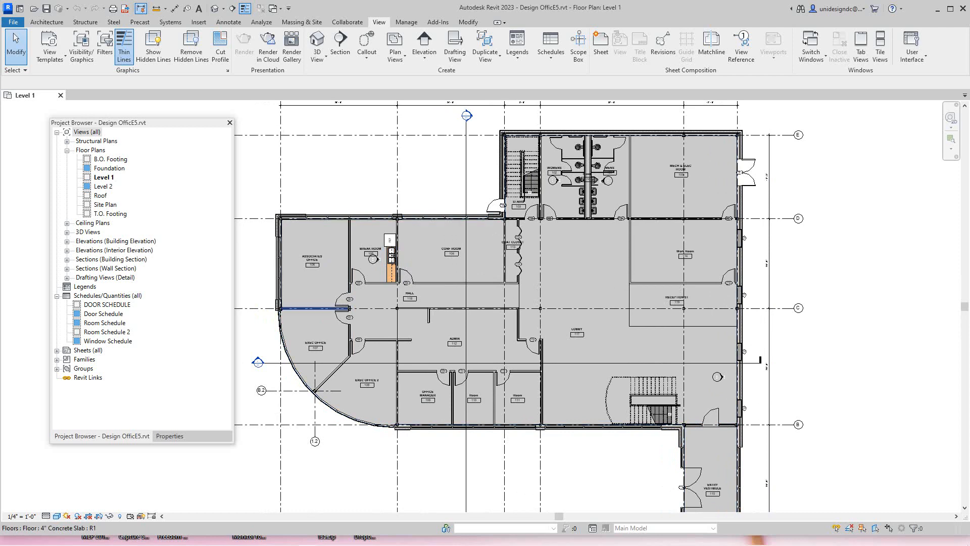
scroll(349, 332, up, 1)
scroll(686, 214, down, 1)
middle_drag(685, 213, 665, 249)
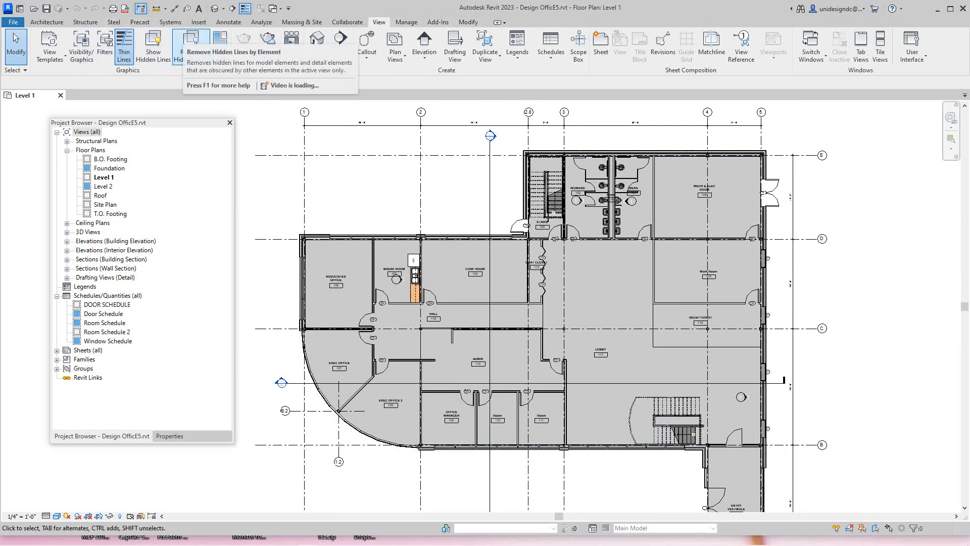
click(46, 22)
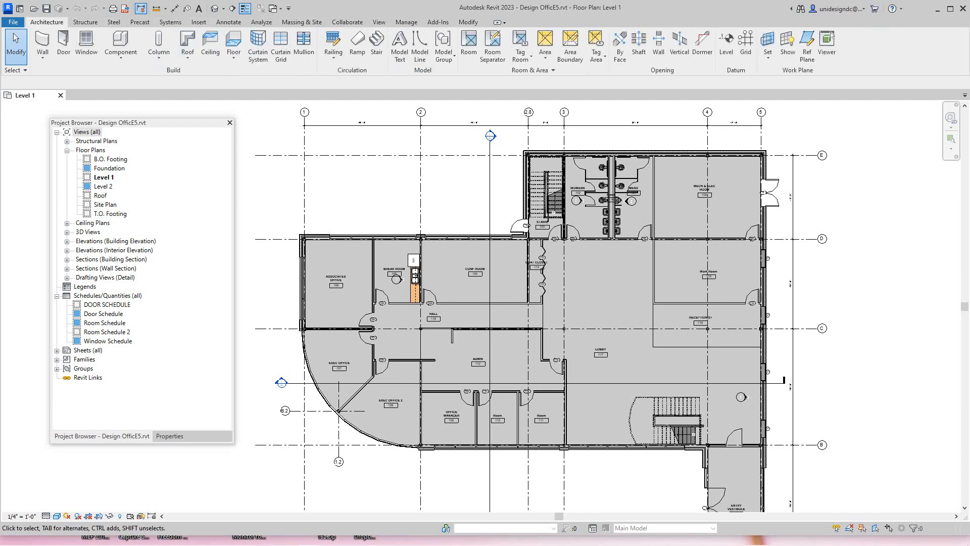
- Start a new Schedule/Quantities schedule for the Rooms category
click(379, 21)
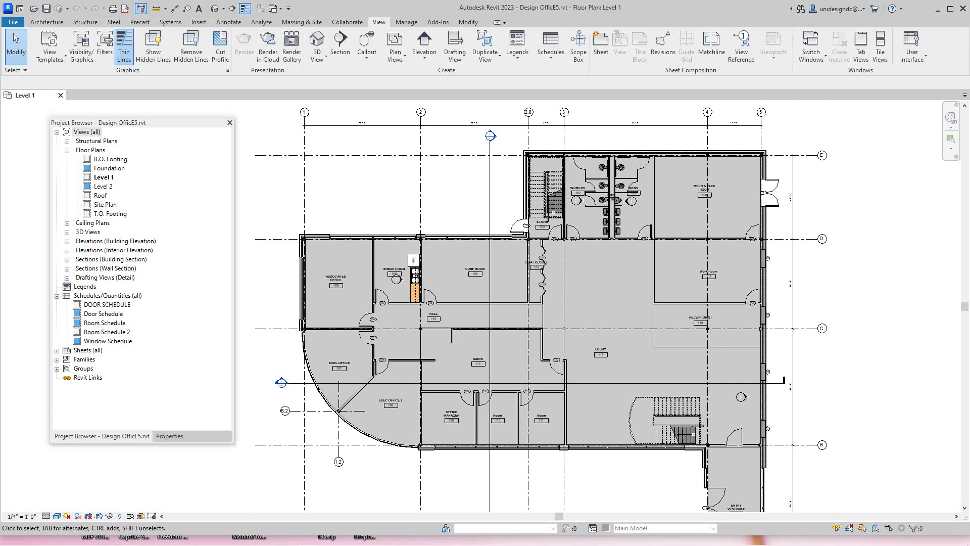
click(551, 50)
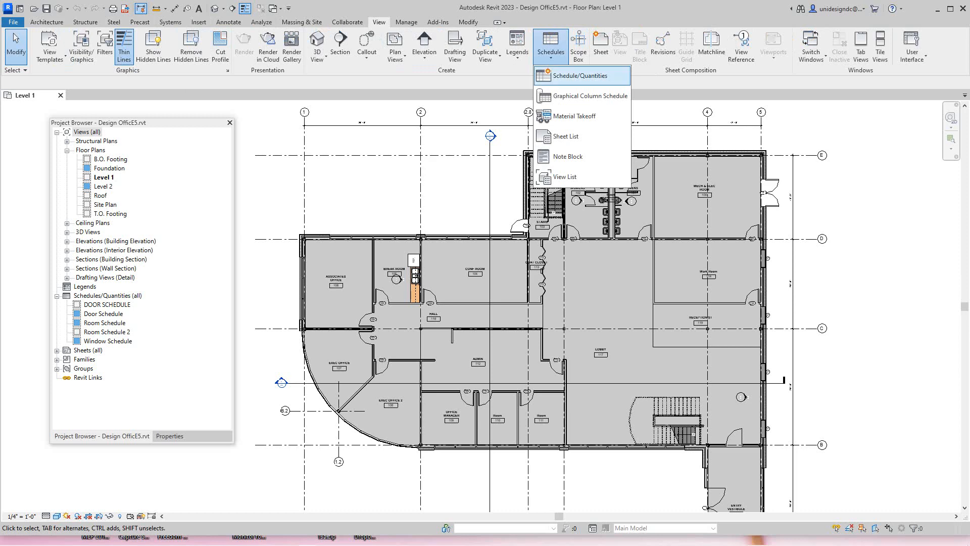
click(580, 75)
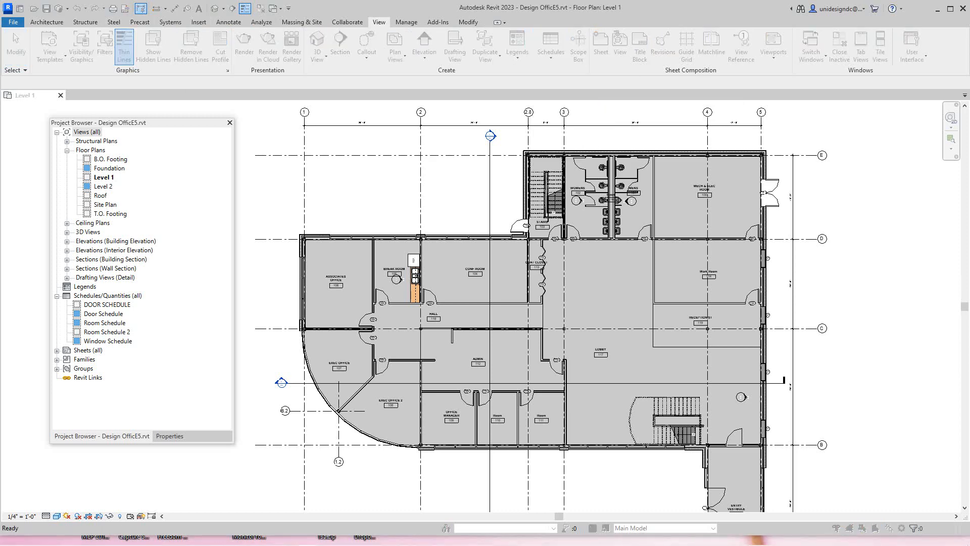
scroll(430, 277, down, 7)
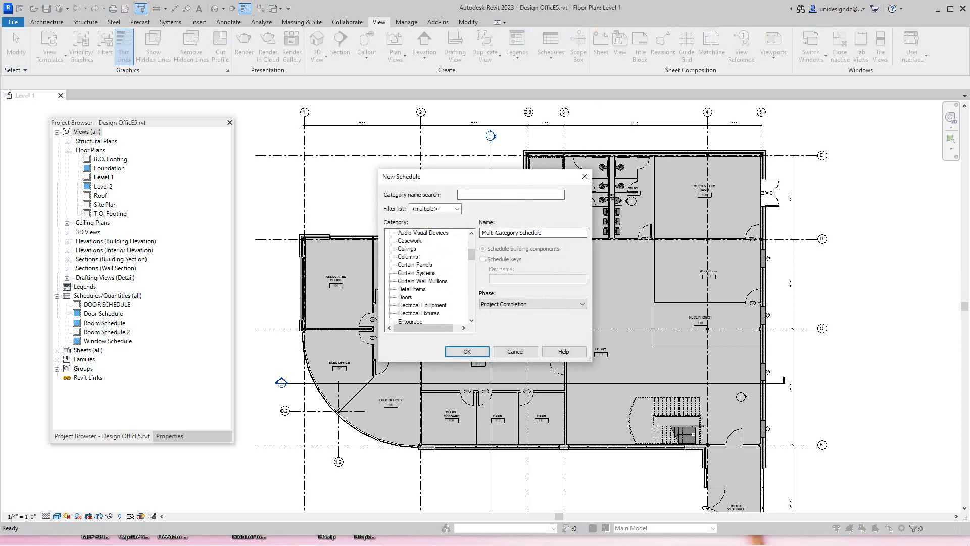
scroll(430, 277, down, 7)
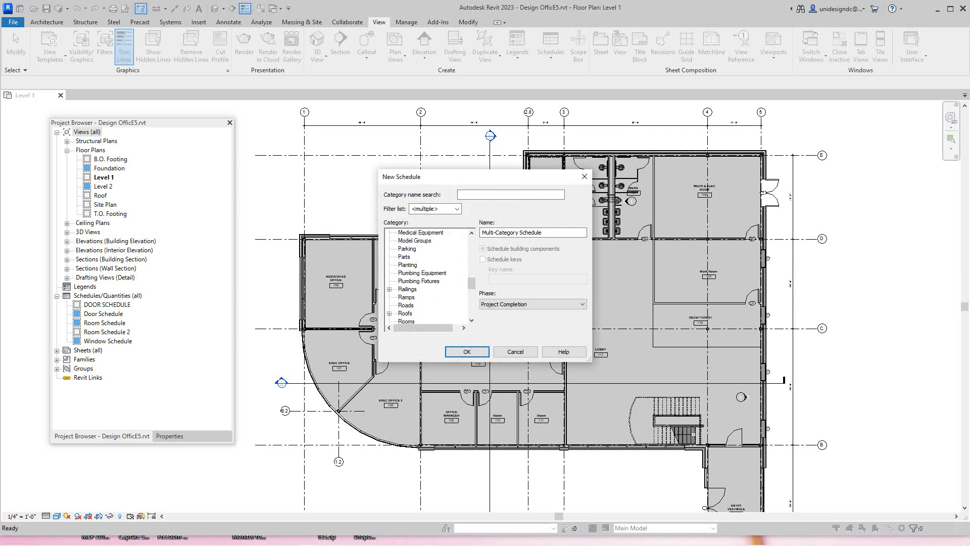
scroll(430, 277, down, 1)
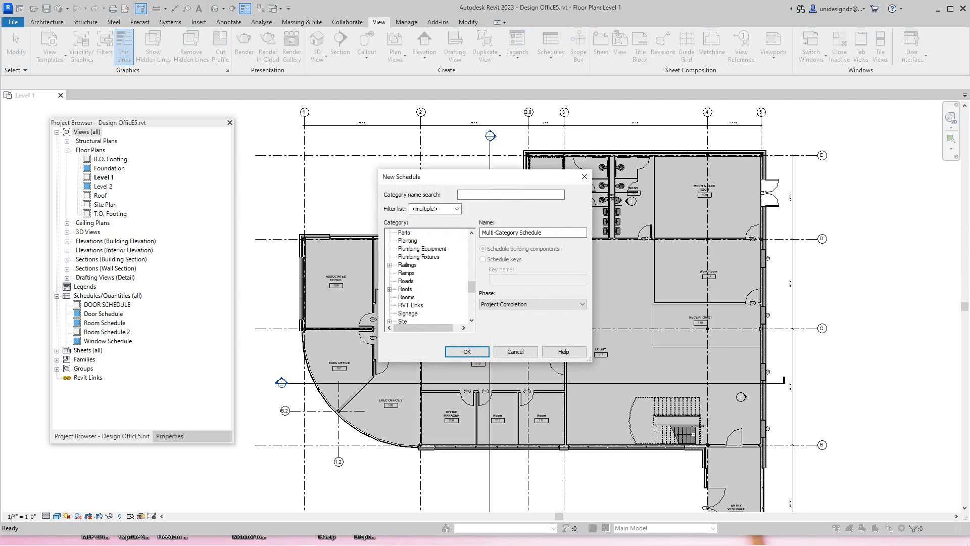
click(406, 297)
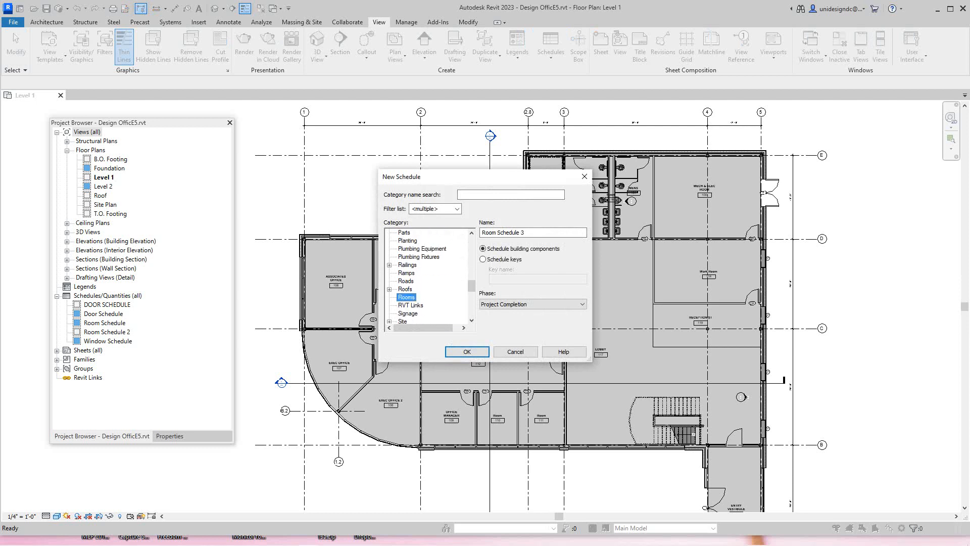
- Name the room schedule "Design office Schedule", set its phase to New Construction, and create it
key(Tab)
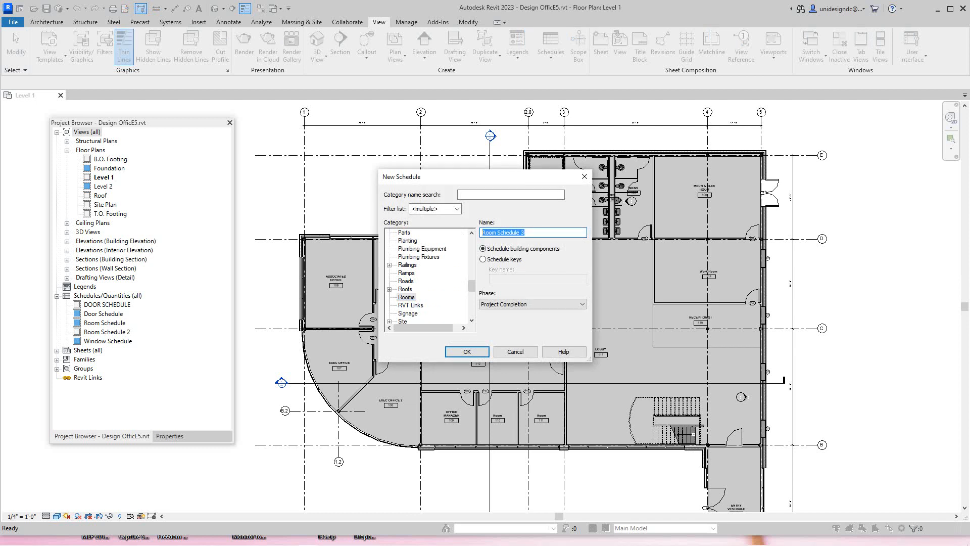
text(Design officw)
text( Schedule)
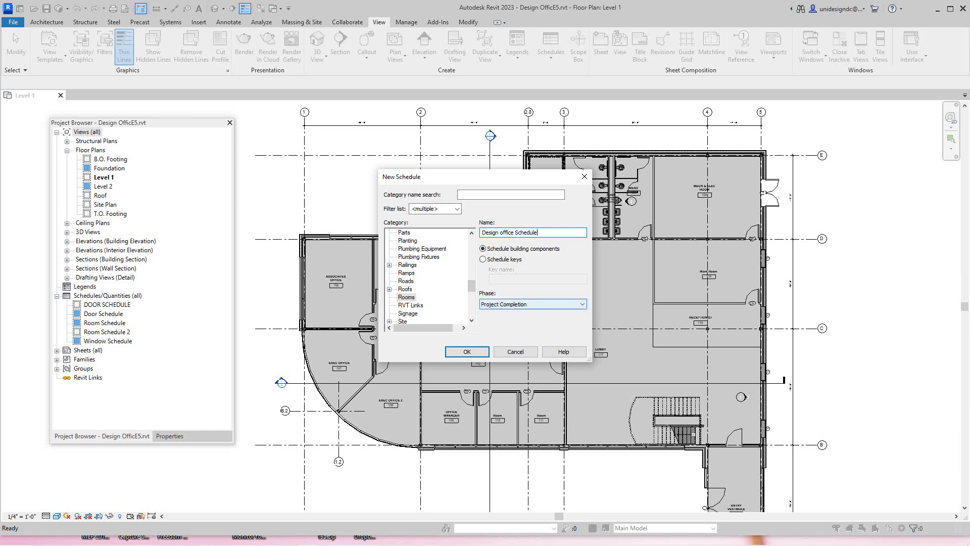
click(531, 304)
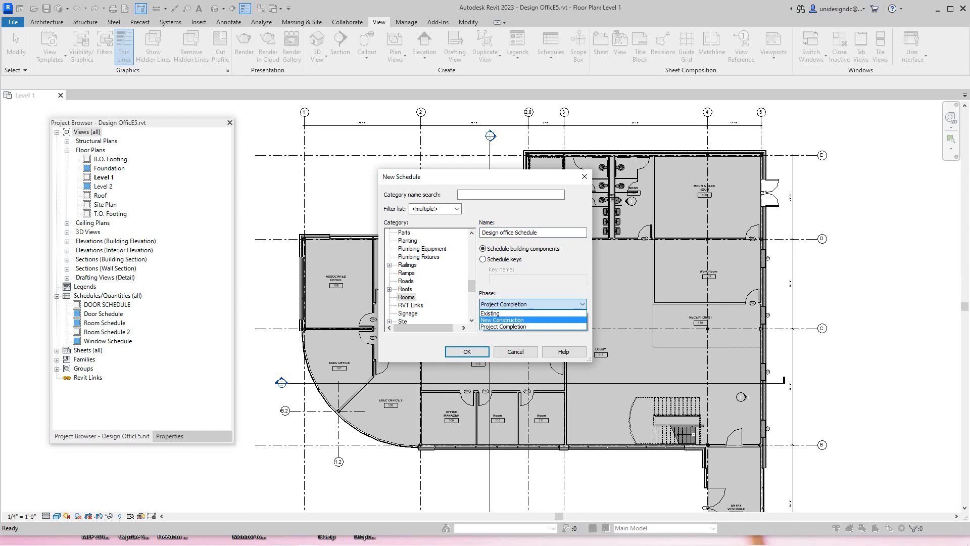
click(515, 319)
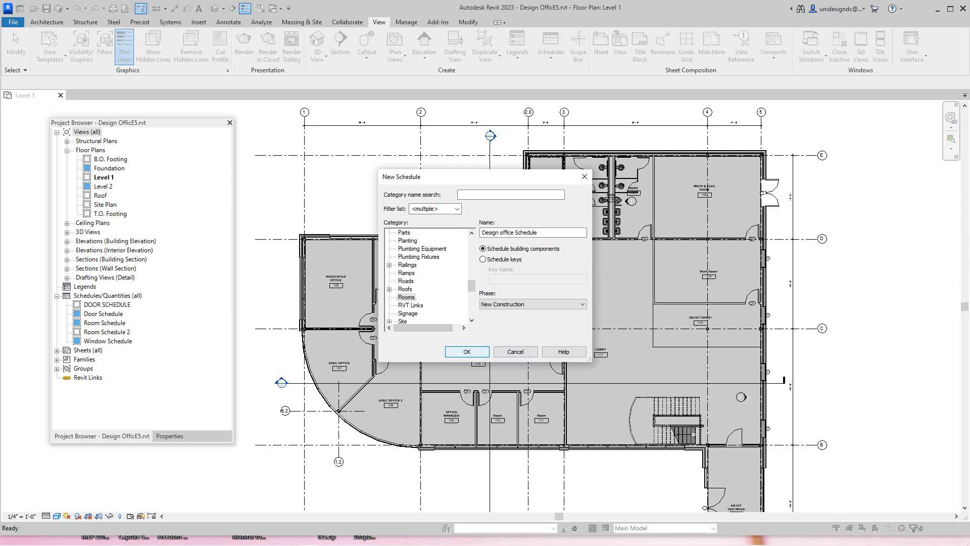
click(467, 351)
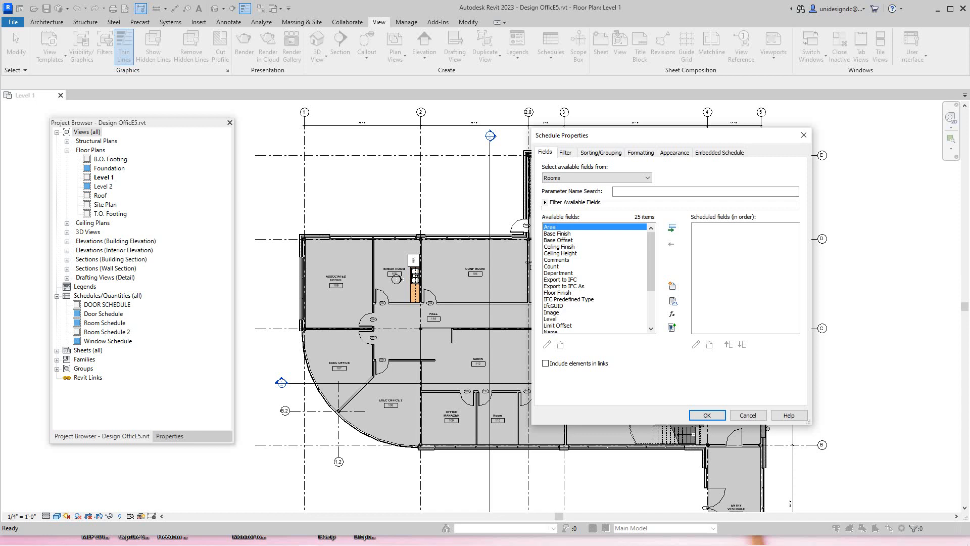
- Add the Name and Number fields to the schedule and place Number before Name
scroll(594, 278, down, 3)
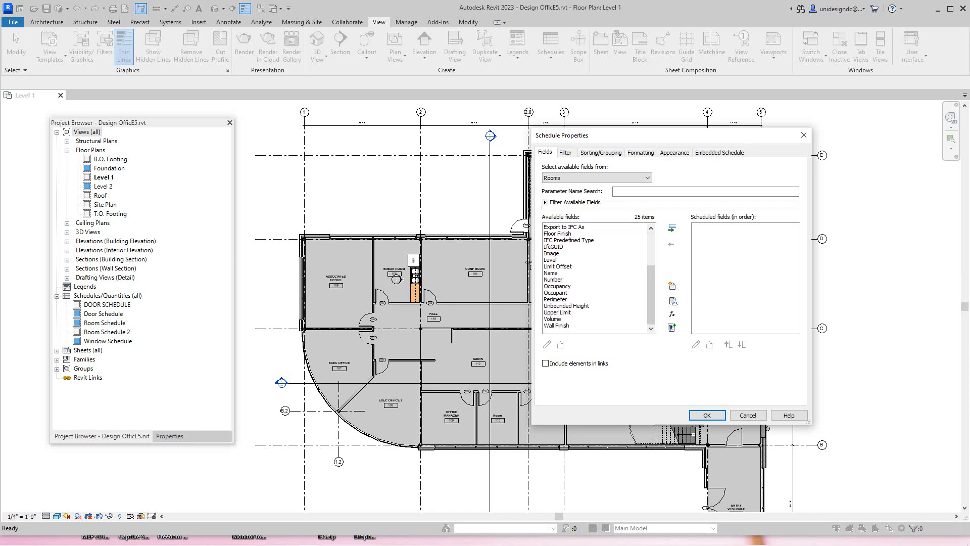
scroll(557, 284, up, 3)
scroll(558, 284, down, 3)
click(554, 279)
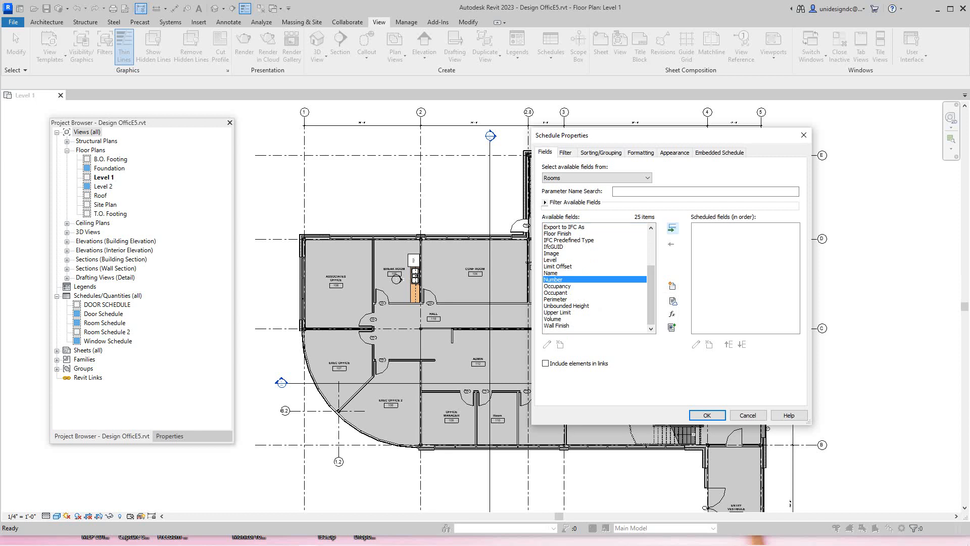
key(Up)
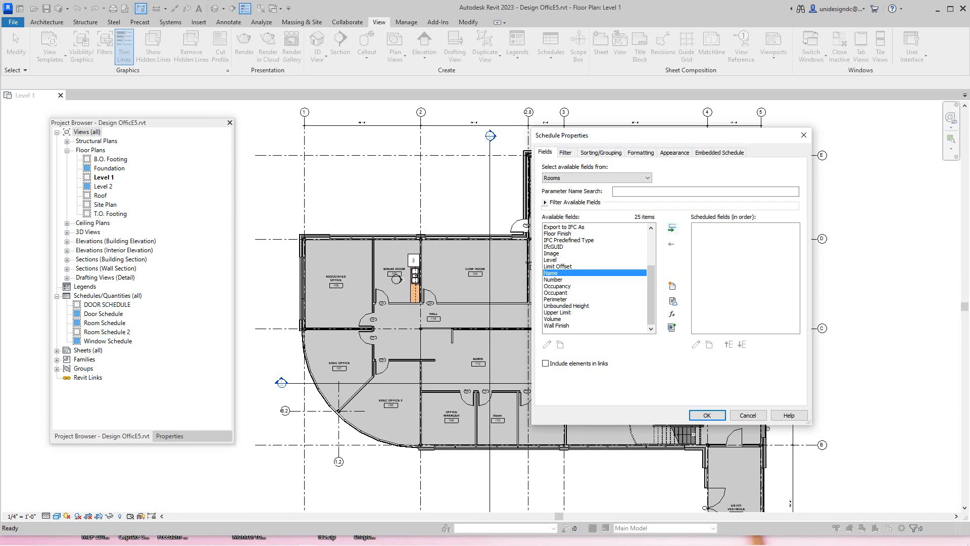
click(672, 229)
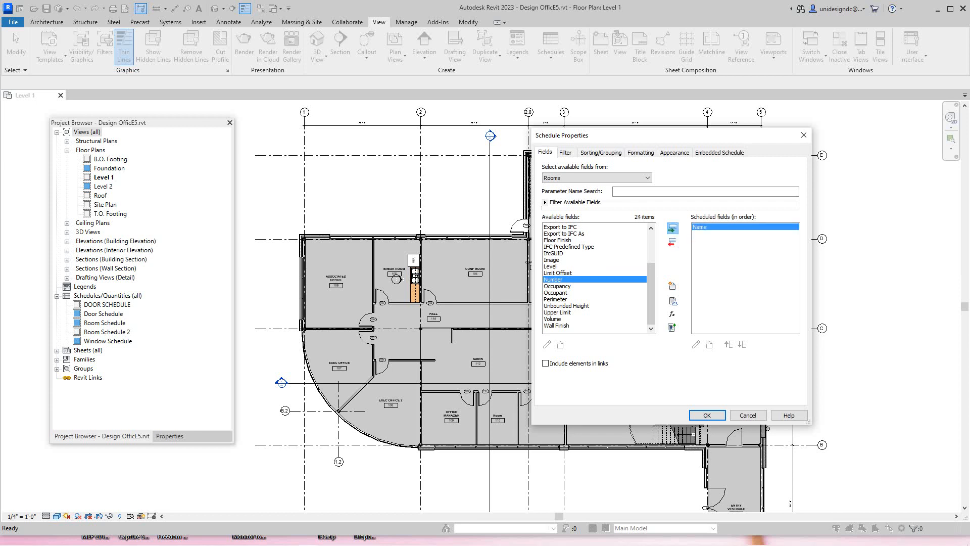
click(673, 229)
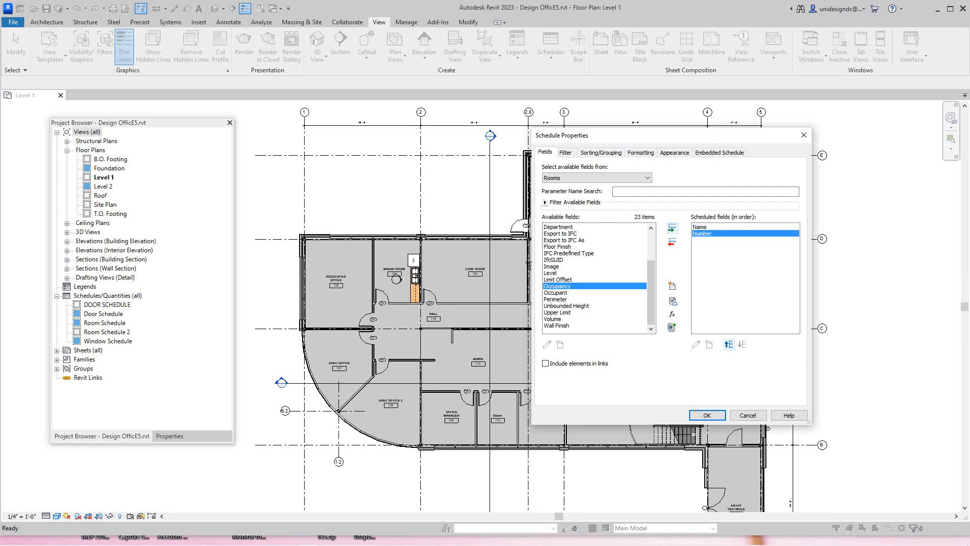
click(728, 344)
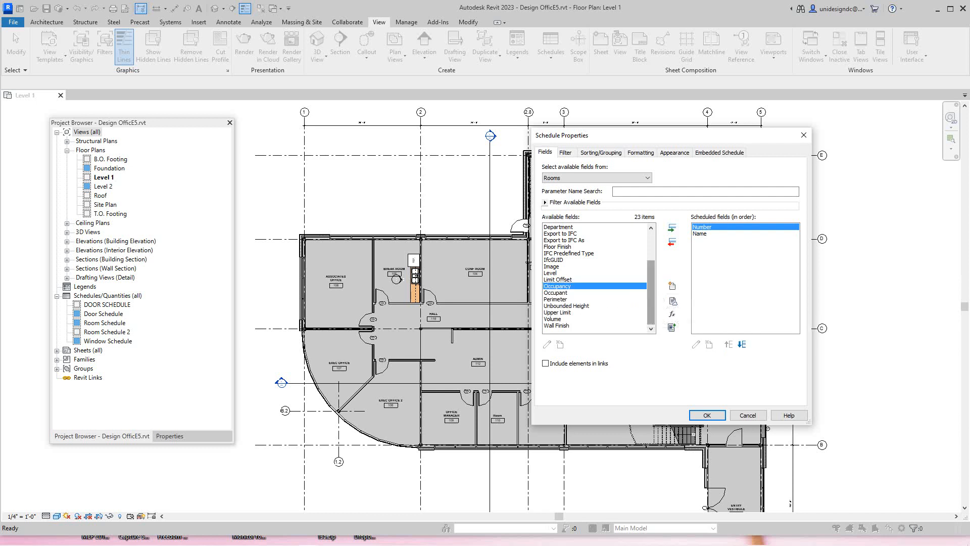
- Add the Base Finish, Ceiling Finish and Floor Finish fields to the schedule after Number
scroll(597, 277, up, 3)
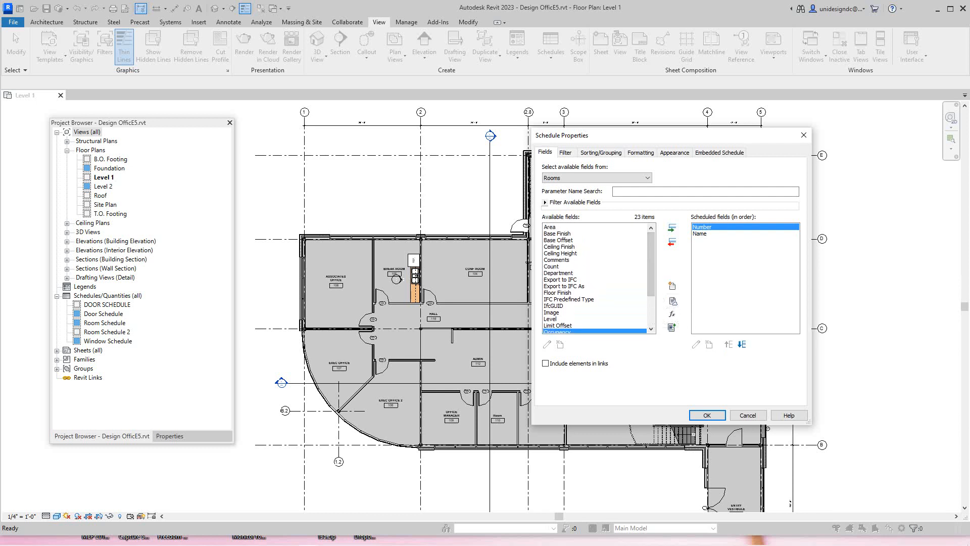
click(558, 234)
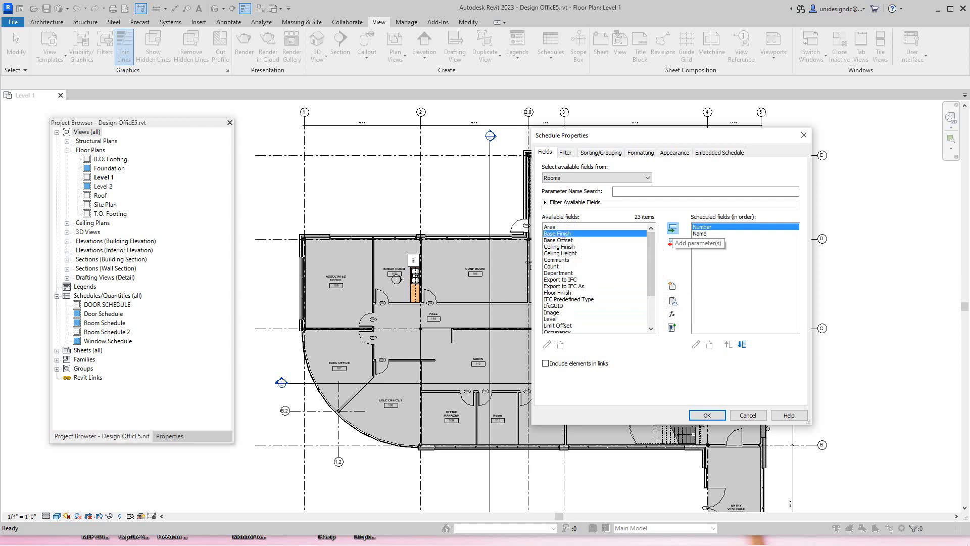
click(673, 229)
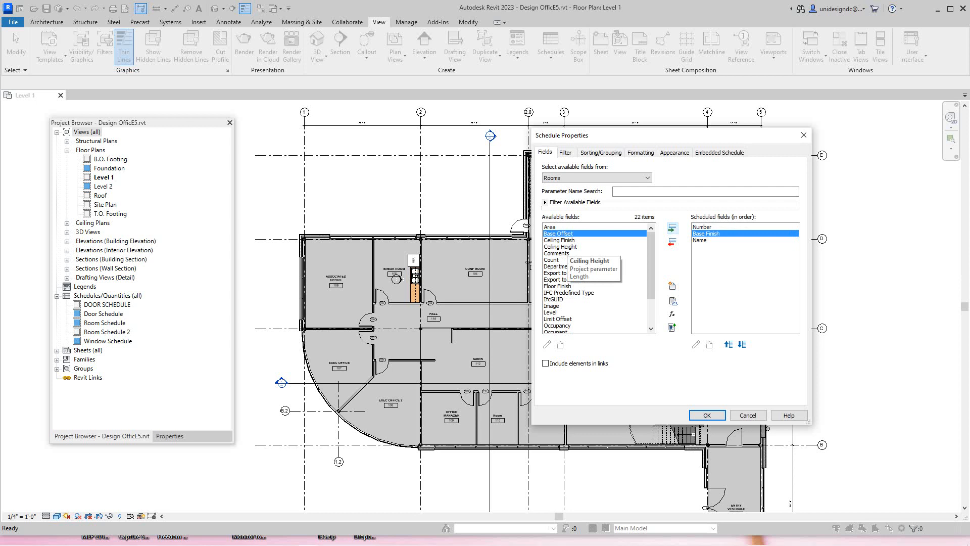
click(569, 240)
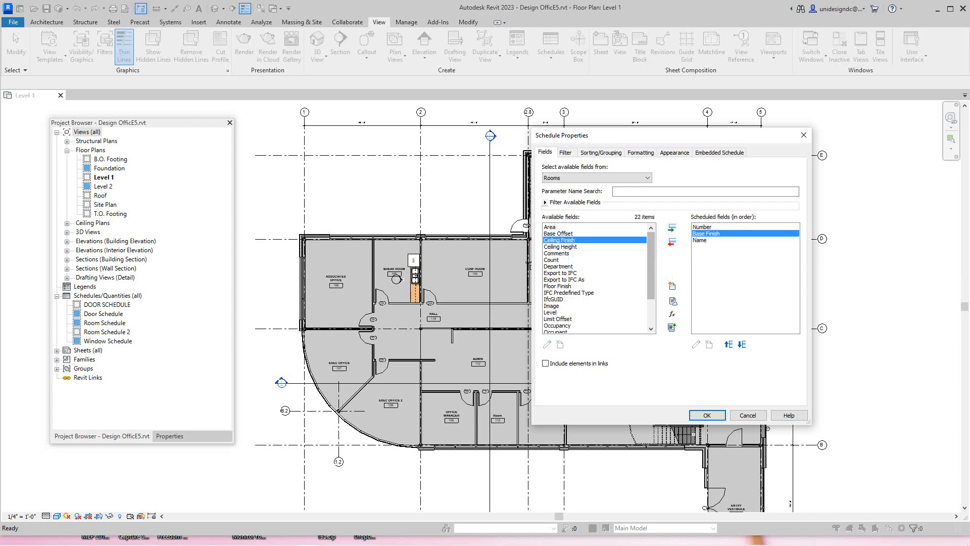
click(672, 228)
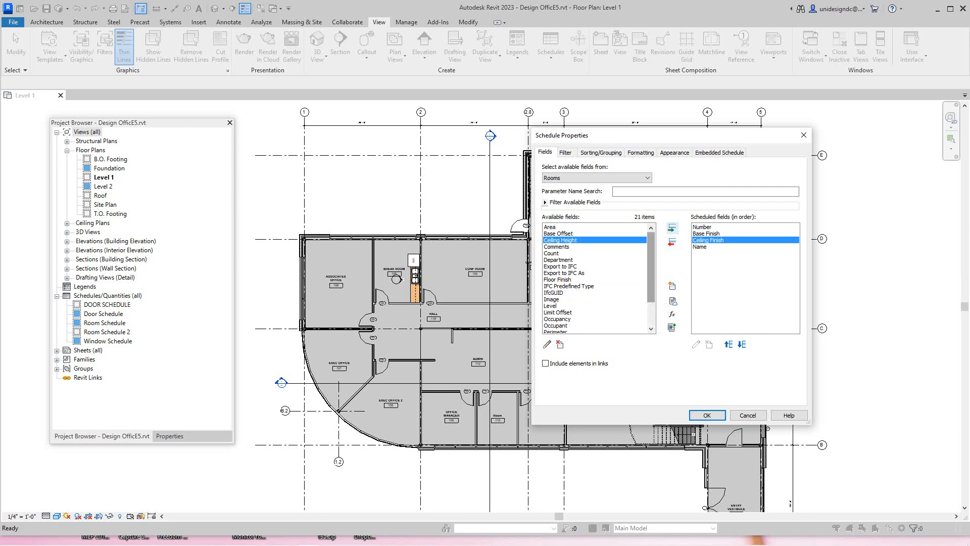
click(566, 280)
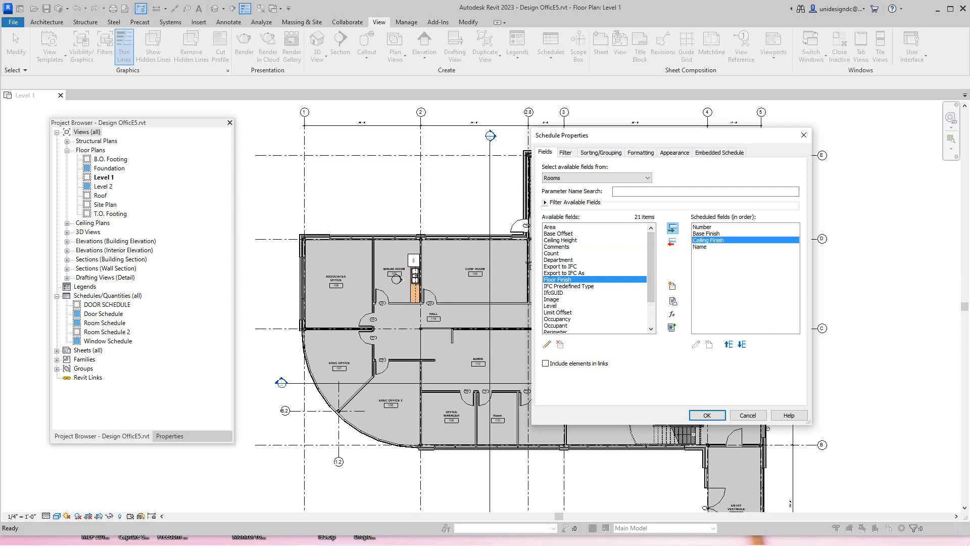
click(672, 228)
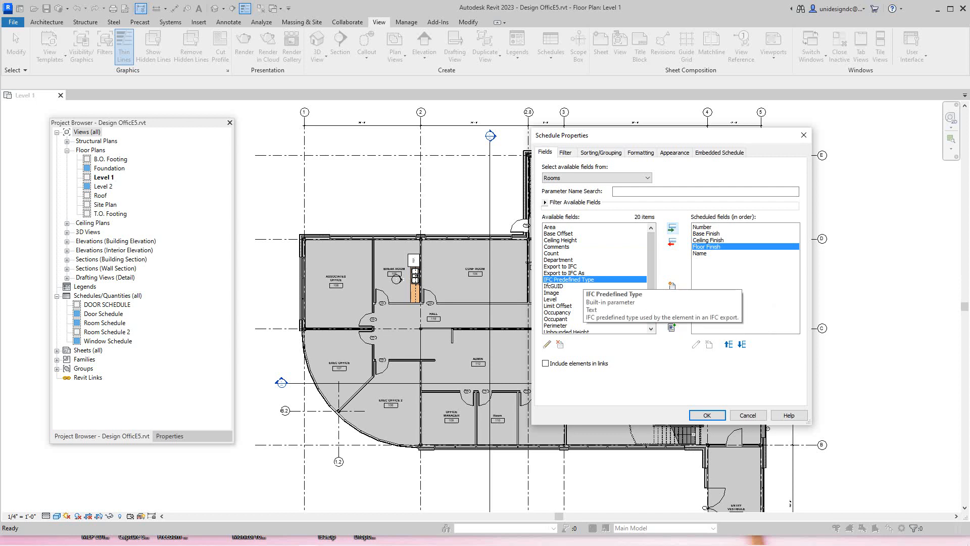
- Add the Area field to the schedule after Floor Finish
scroll(596, 277, down, 2)
scroll(594, 278, up, 2)
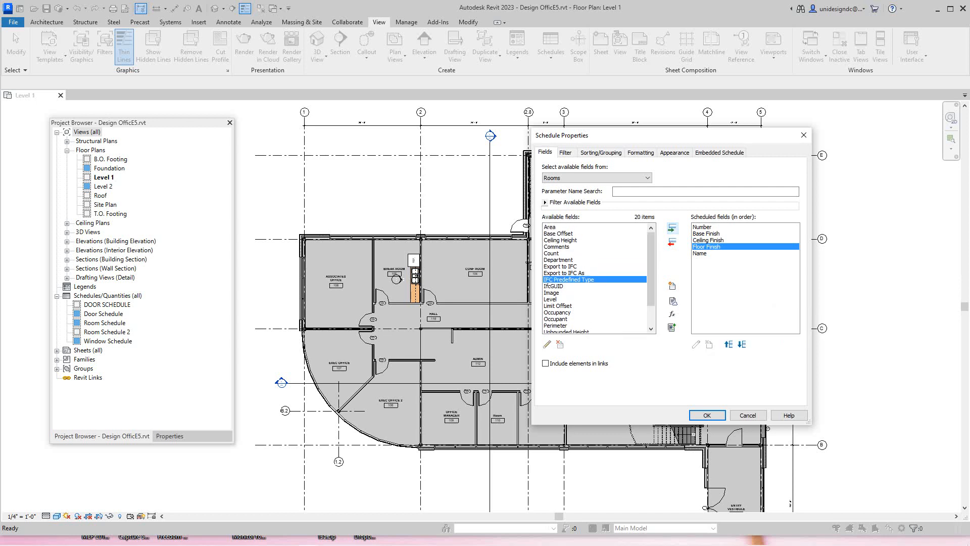
scroll(596, 274, down, 1)
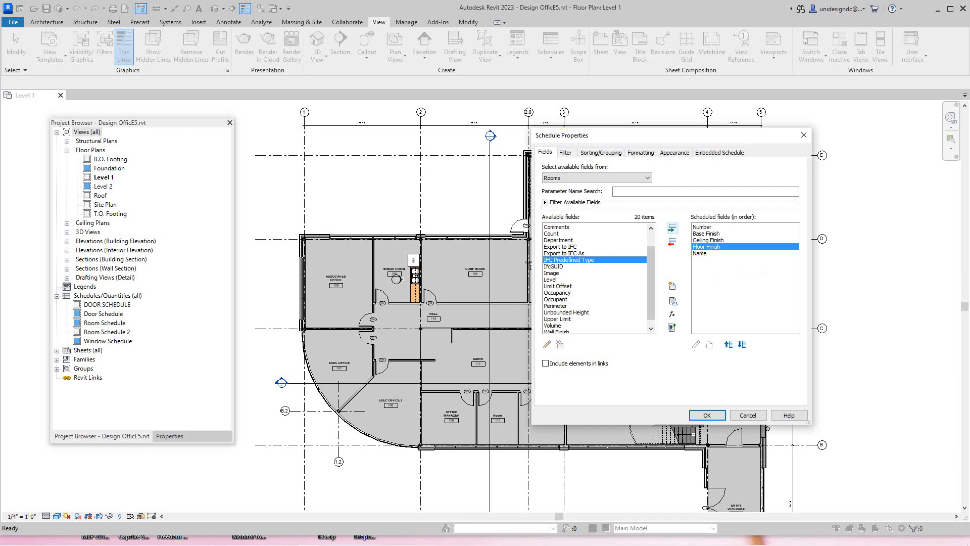
drag(651, 281, 652, 263)
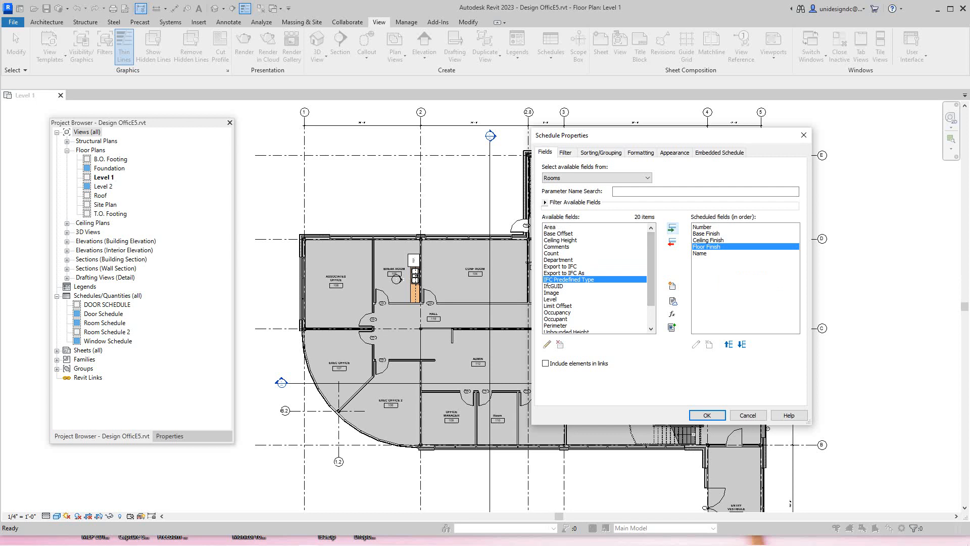
click(556, 226)
click(672, 228)
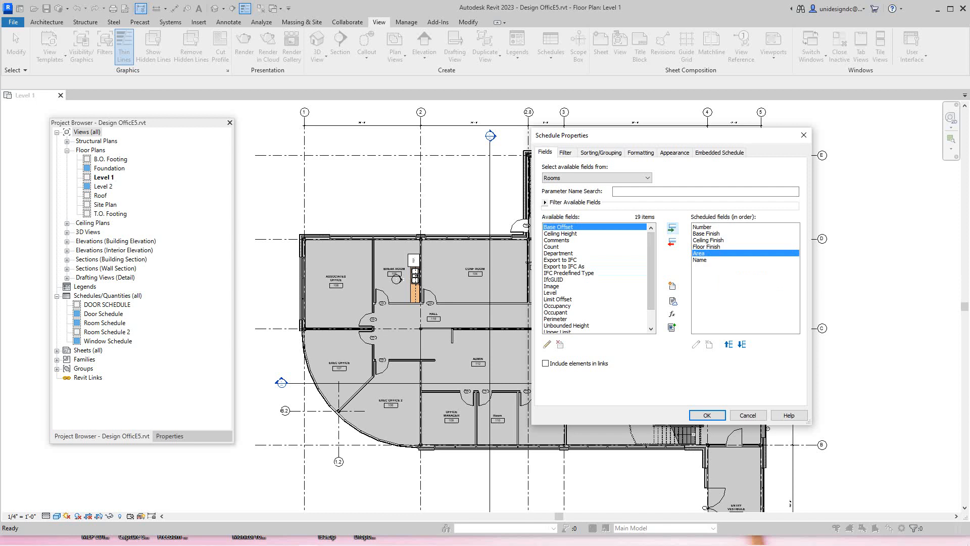
- Move the Name field up in the scheduled fields so it directly follows Number
click(700, 260)
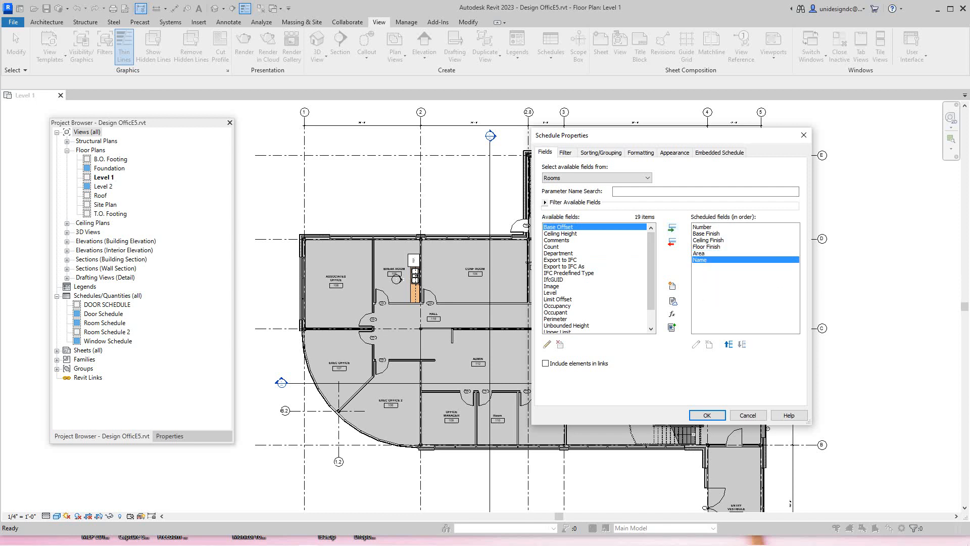
click(728, 344)
click(728, 344)
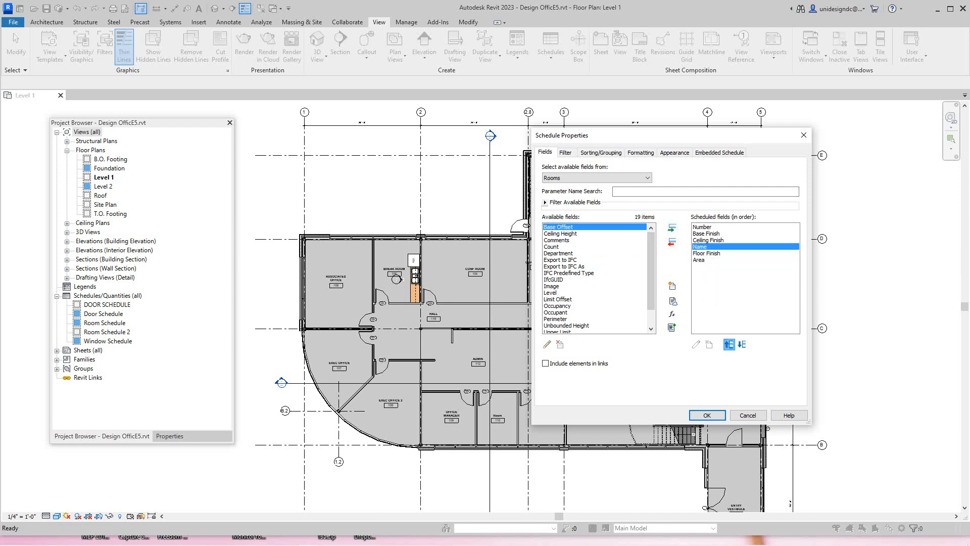
click(728, 344)
click(729, 344)
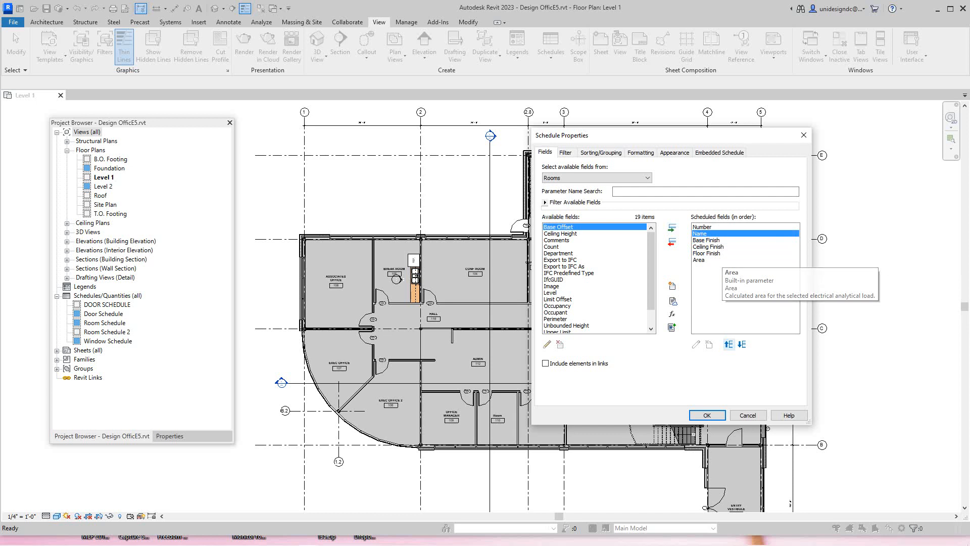
- Add the Wall Finish field after Name and accept the schedule properties to generate the schedule
scroll(595, 278, down, 1)
click(561, 326)
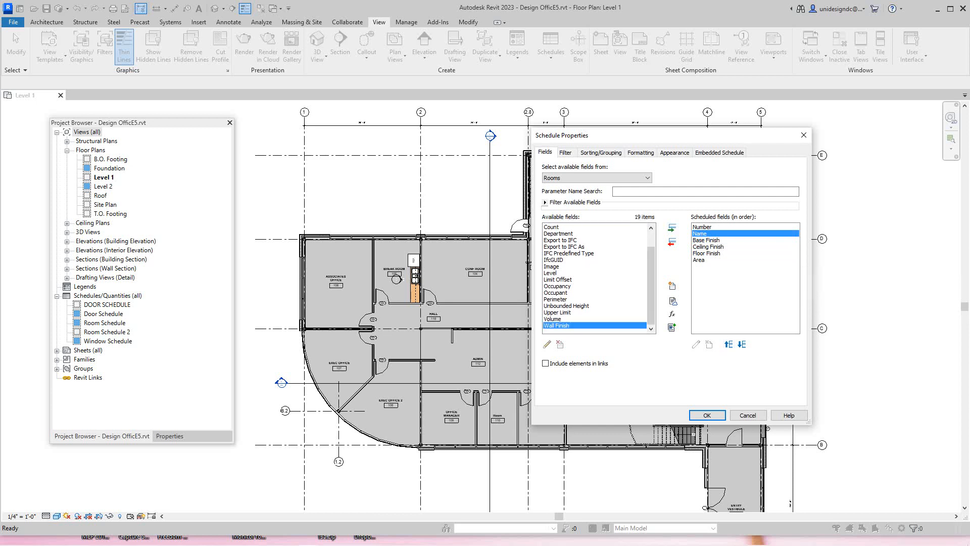
click(673, 229)
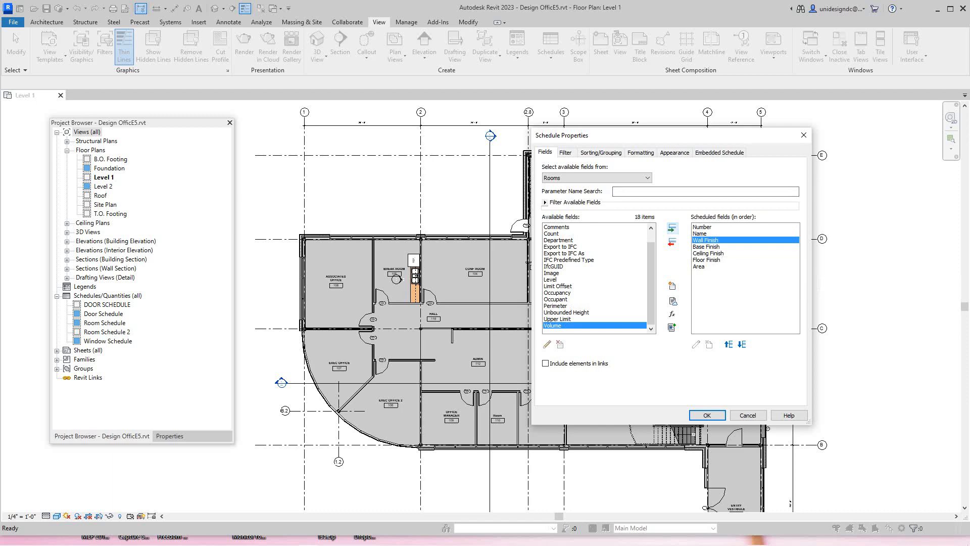
key(Return)
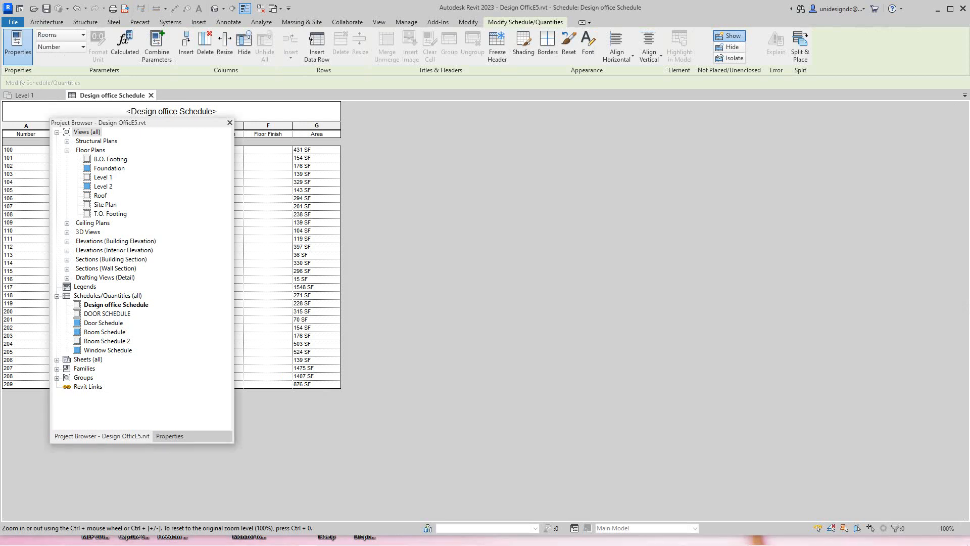
- Move the Project Browser clear of the schedule table and widen the Name column to fit the room names
drag(178, 123, 689, 143)
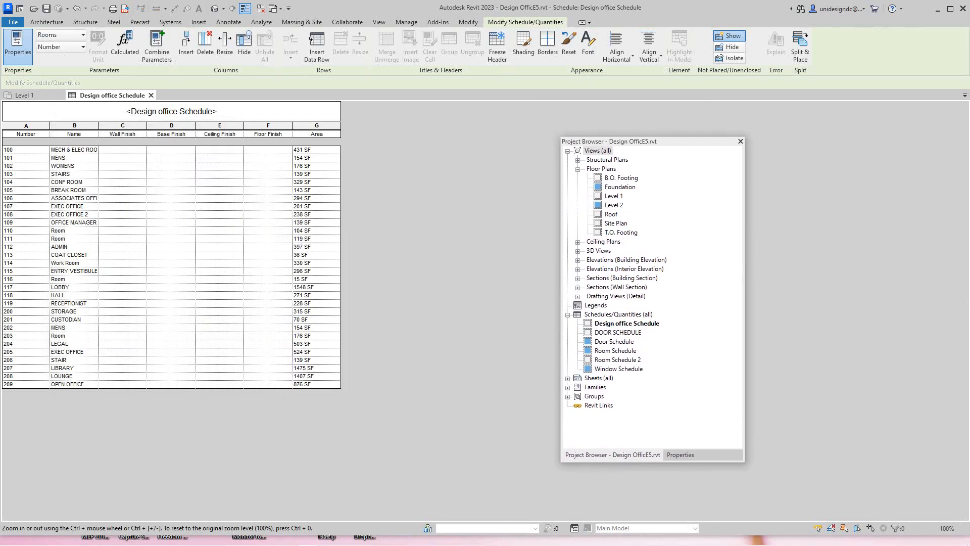
mouse_move(98, 126)
mouse_down()
mouse_move(125, 125)
mouse_move(112, 125)
mouse_up()
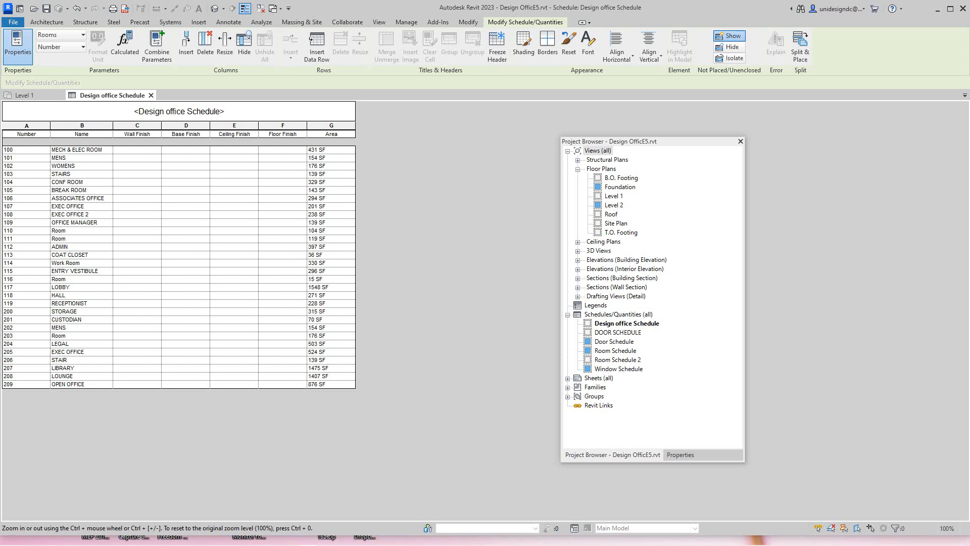
- Set the Wall Finish of rooms 101 MENS and 102 WOMENS to "CT -2"
click(134, 158)
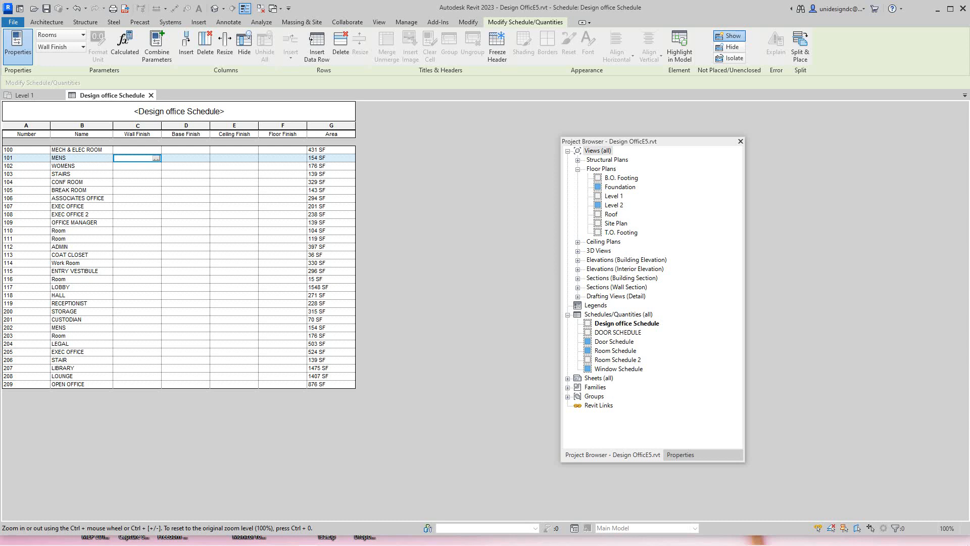
text(c)
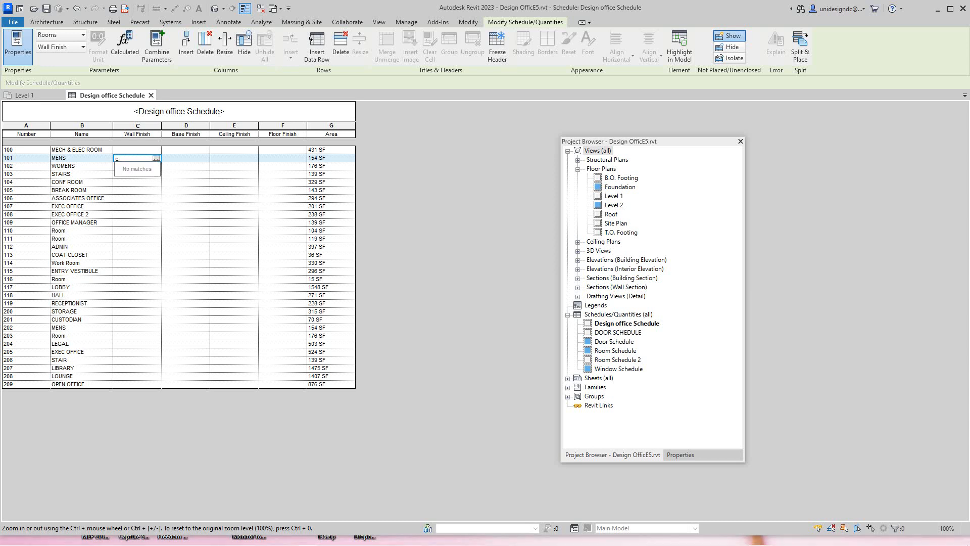
key(BackSpace)
text(CO)
drag(143, 159, 115, 159)
text(CT)
text(-2)
click(183, 165)
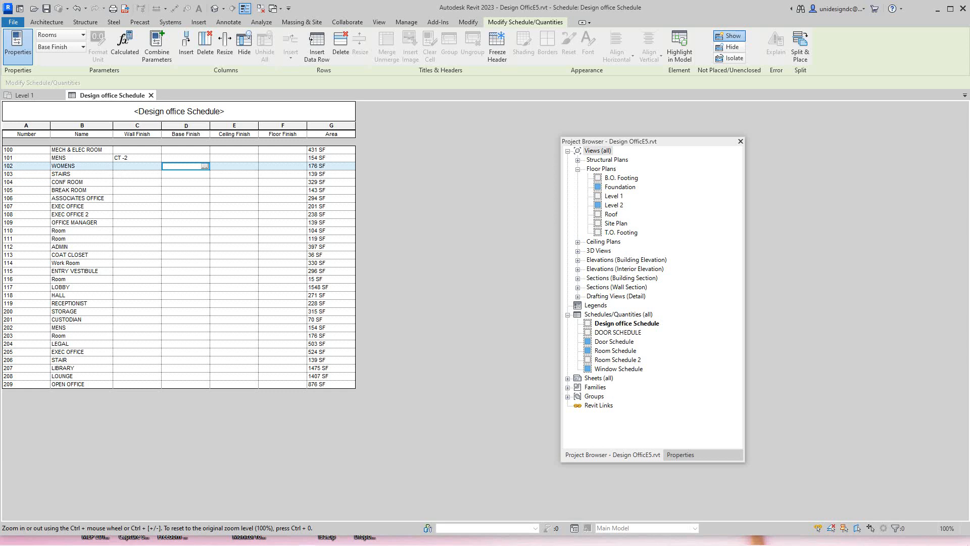
click(133, 165)
click(134, 173)
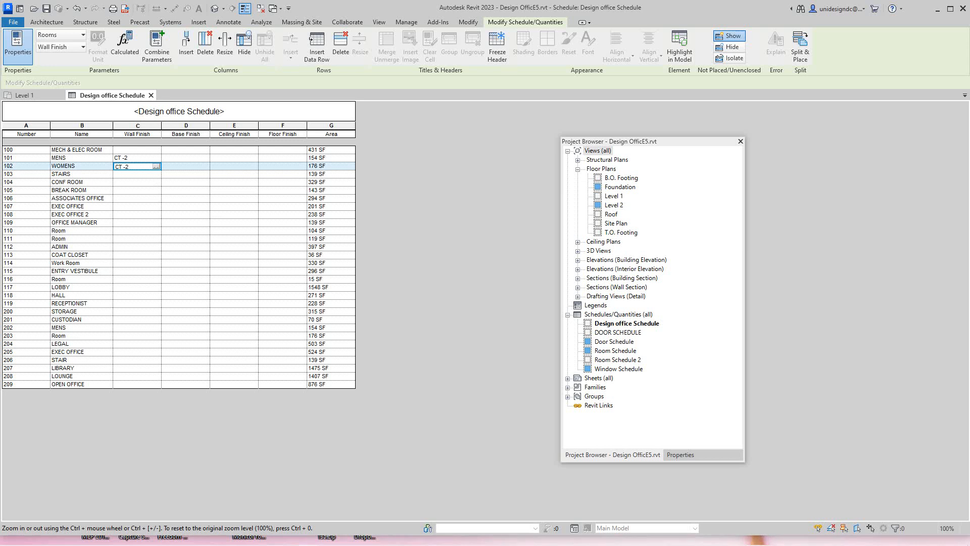
- Set the Base Finish of rooms 101 MENS and 102 WOMENS to "COVED CT"
click(182, 158)
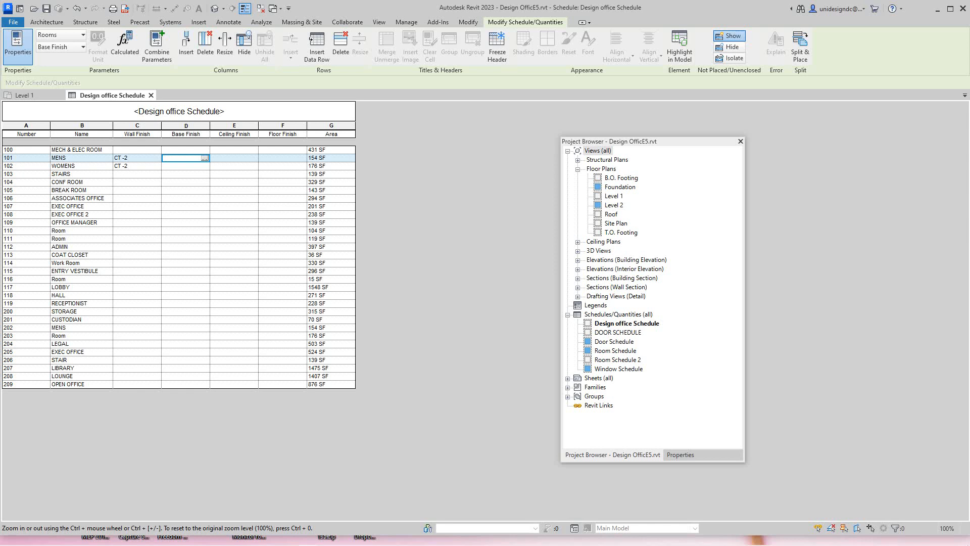
text(COVED CT)
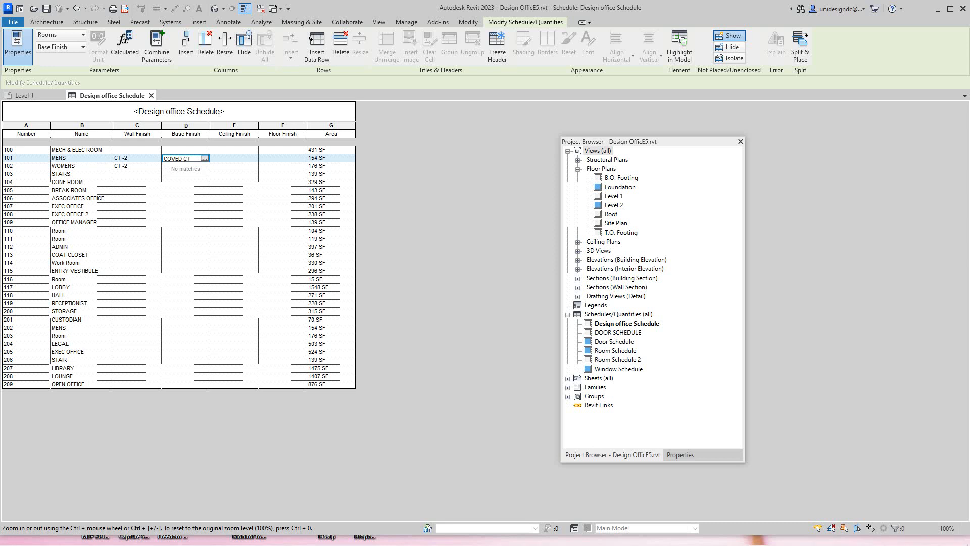
key(Return)
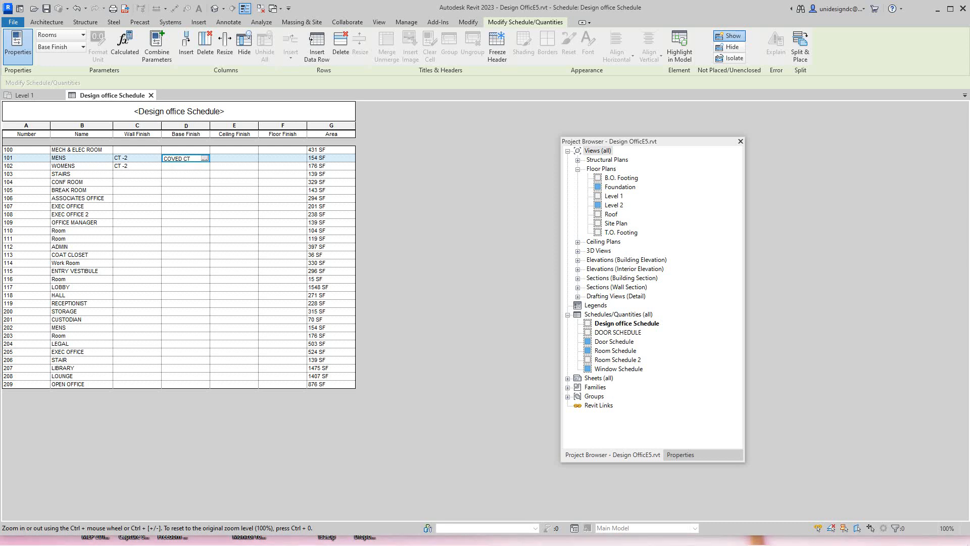
click(182, 166)
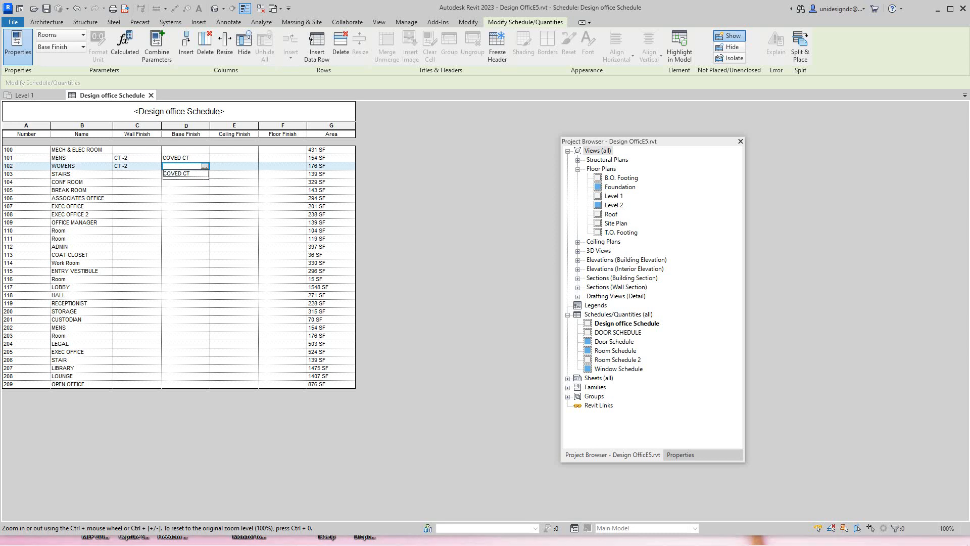
click(182, 174)
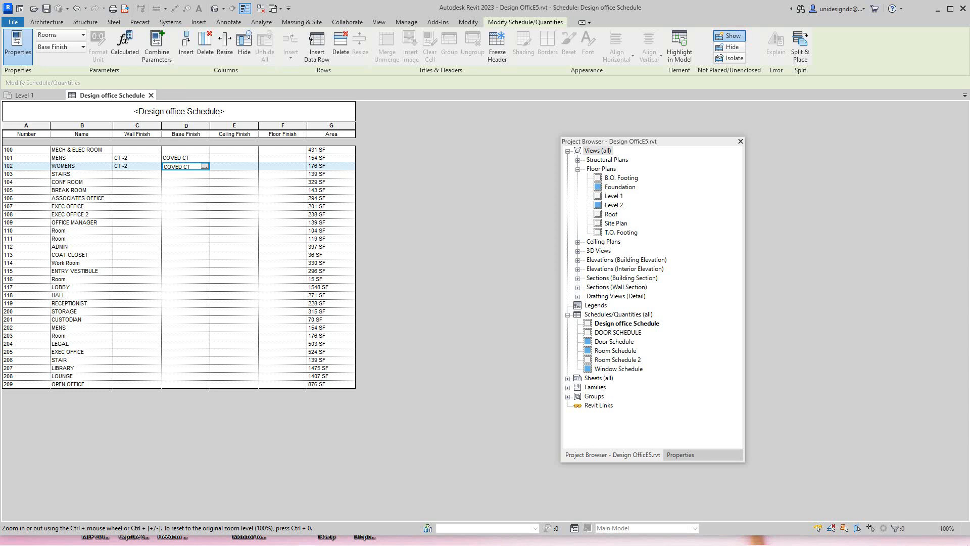
- Set the Floor Finish of rooms 101 MENS and 102 WOMENS to "CT-1"
click(281, 158)
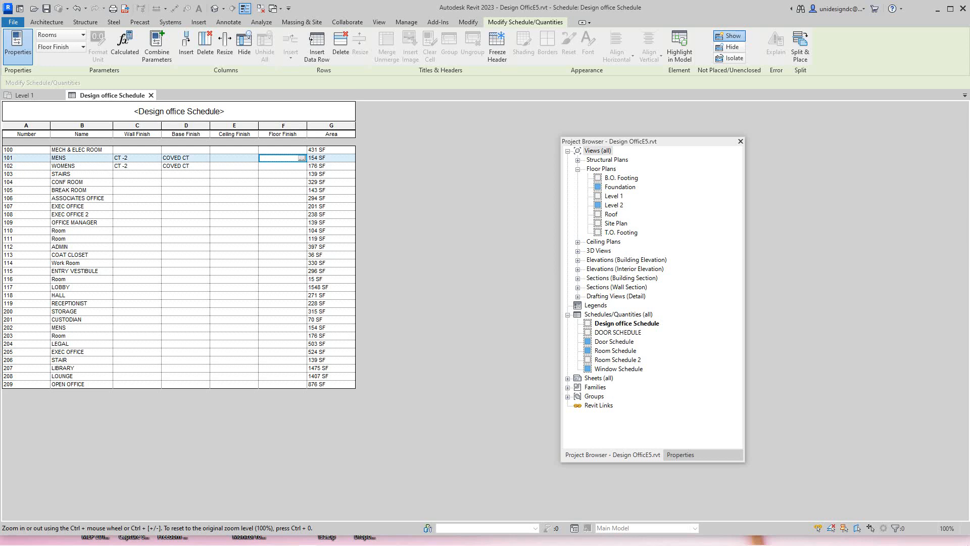
text(CT-1)
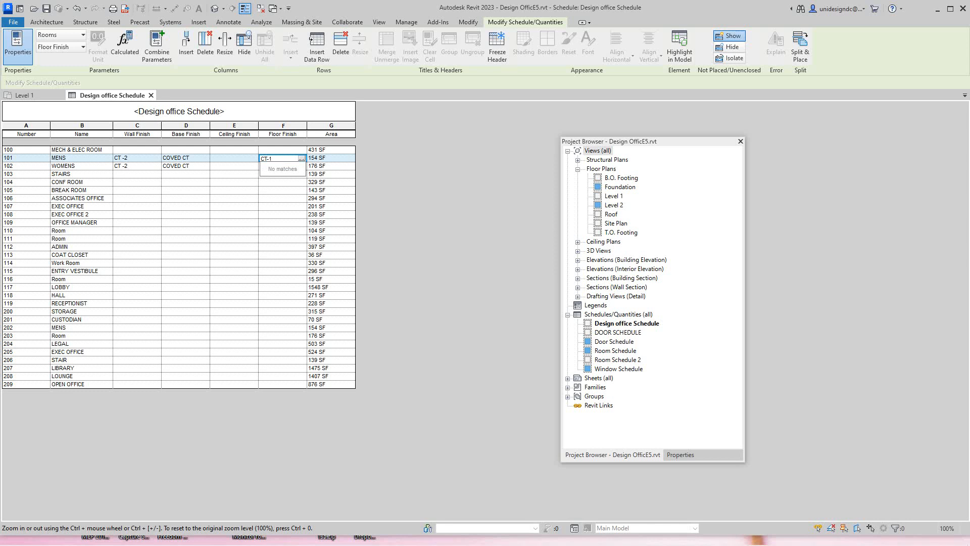
key(Return)
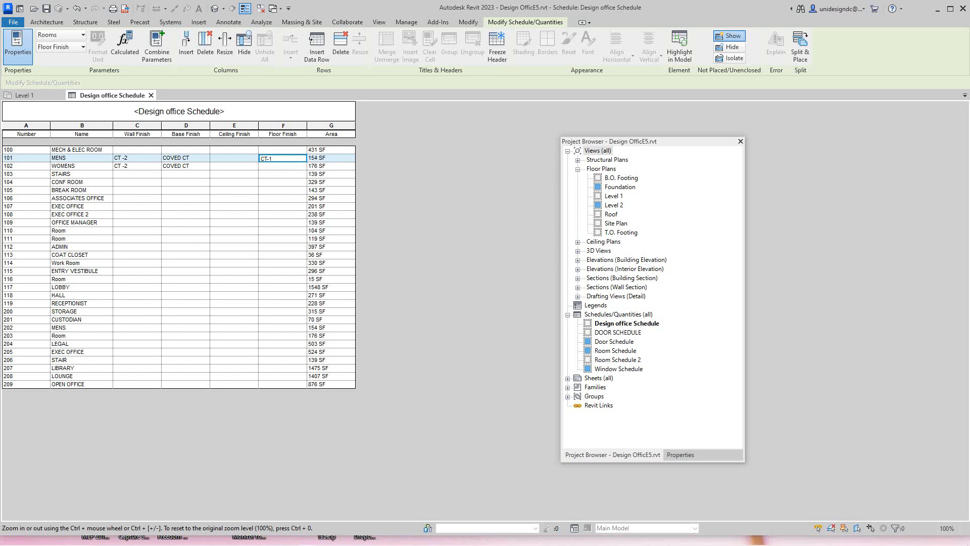
click(283, 166)
click(302, 166)
click(278, 174)
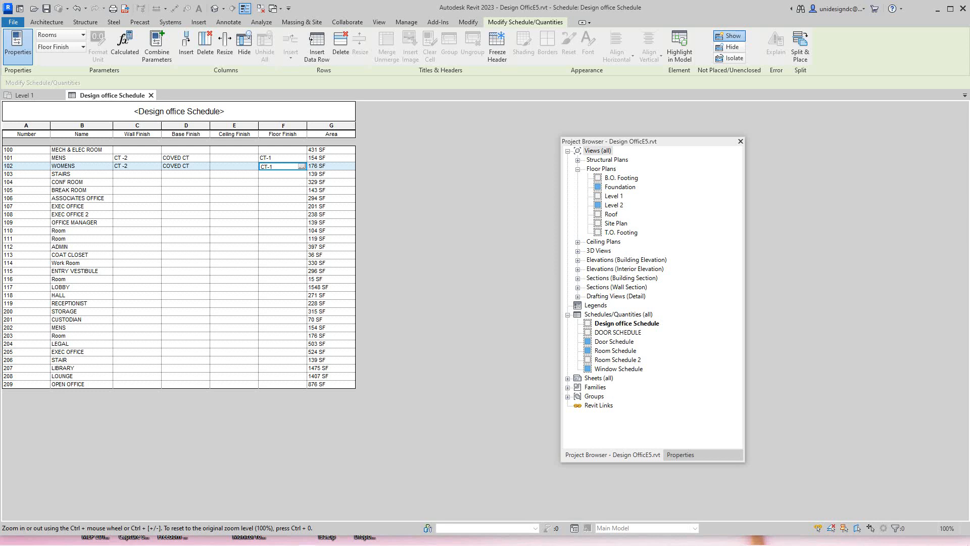
- Set the Ceiling Finish of rooms 101 MENS and 102 WOMENS to "GYP BD"
click(232, 150)
click(233, 158)
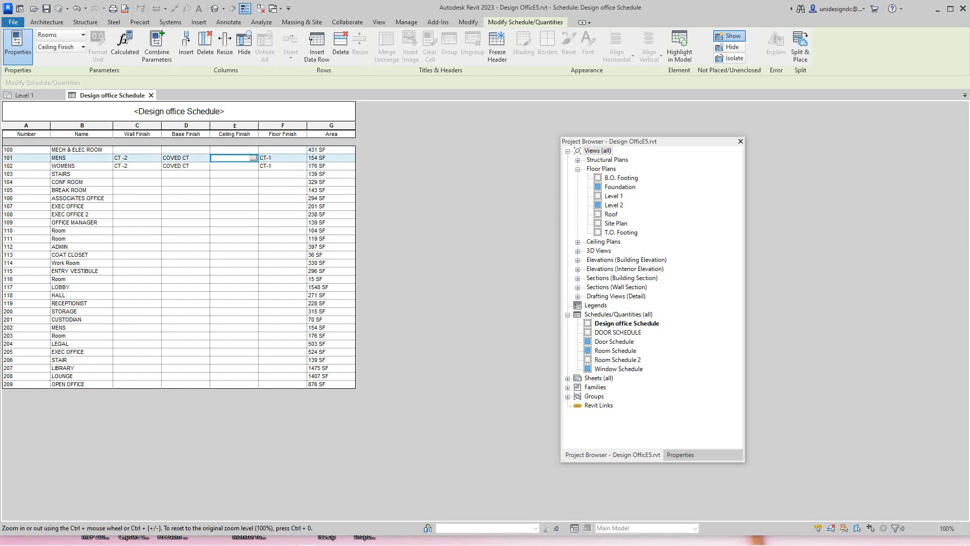
text(GY)
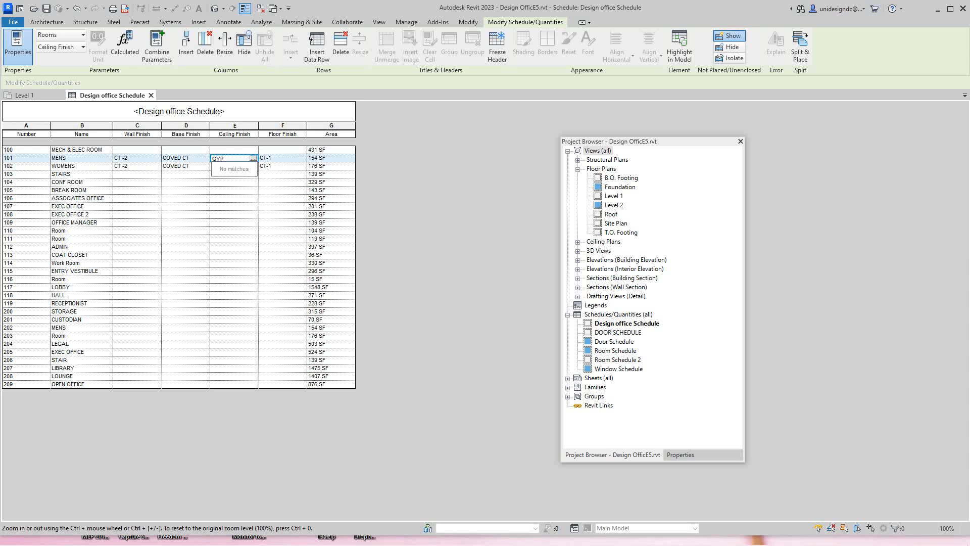
text(P BD)
key(Return)
click(232, 166)
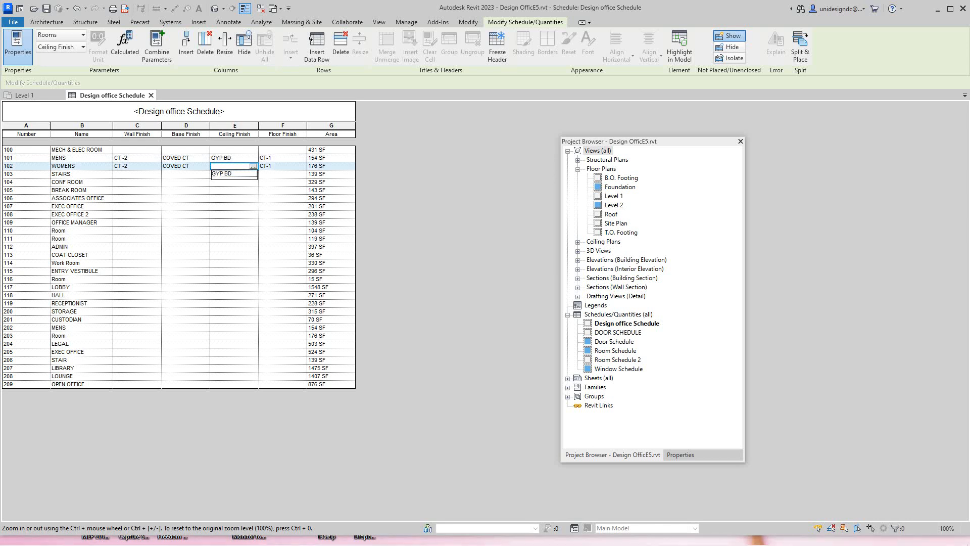
click(222, 174)
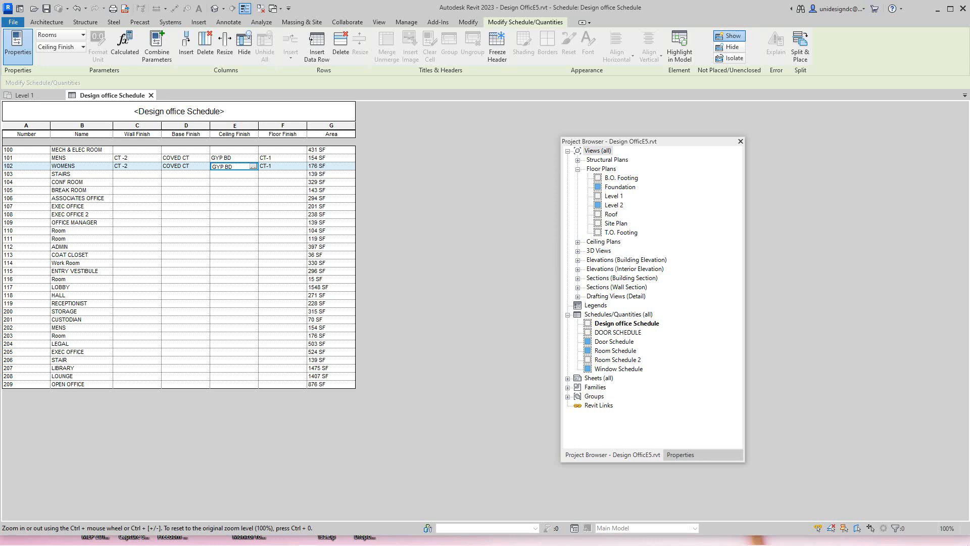
- For room 106 ASSOCIATES OFFICE, enter Wall Finish "WOOD", Base Finish "CPT-1" and Ceiling Finish "VWC-1"
click(137, 198)
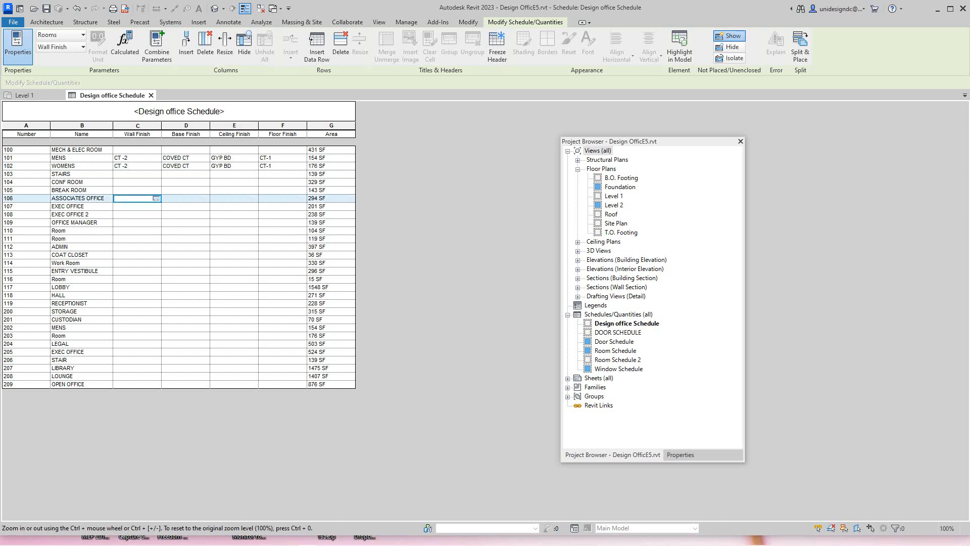
click(136, 199)
click(137, 198)
text(WOOD)
click(183, 198)
text(C)
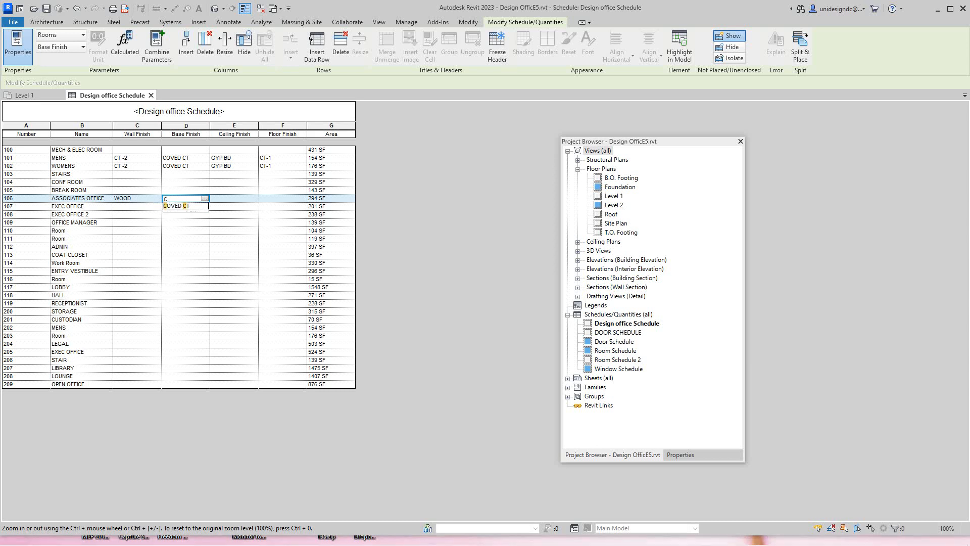
text(PT-1)
key(Tab)
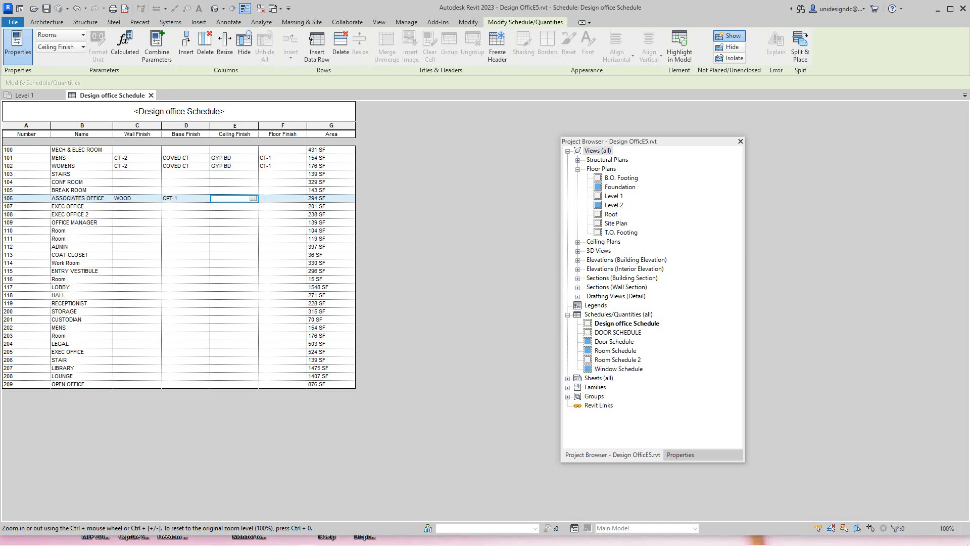
text(VWC-1)
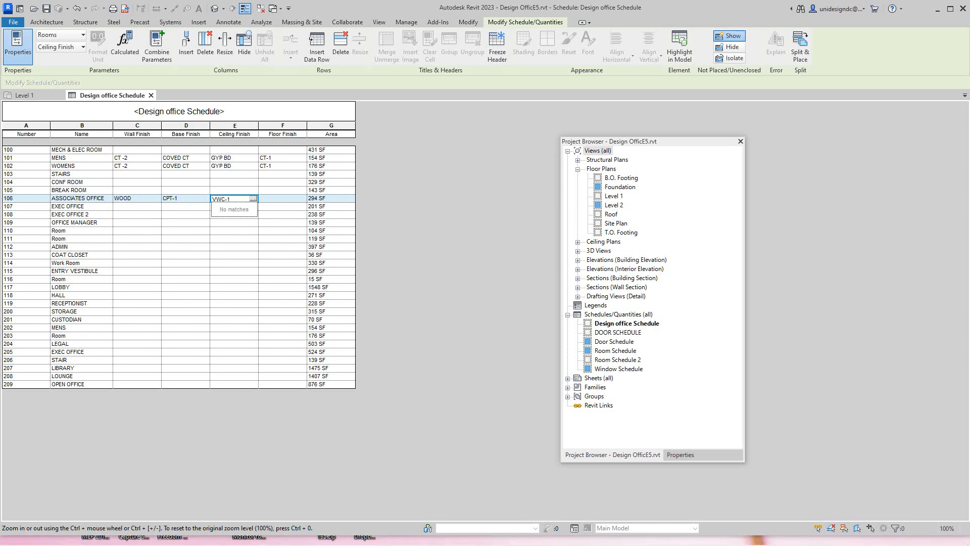
key(Return)
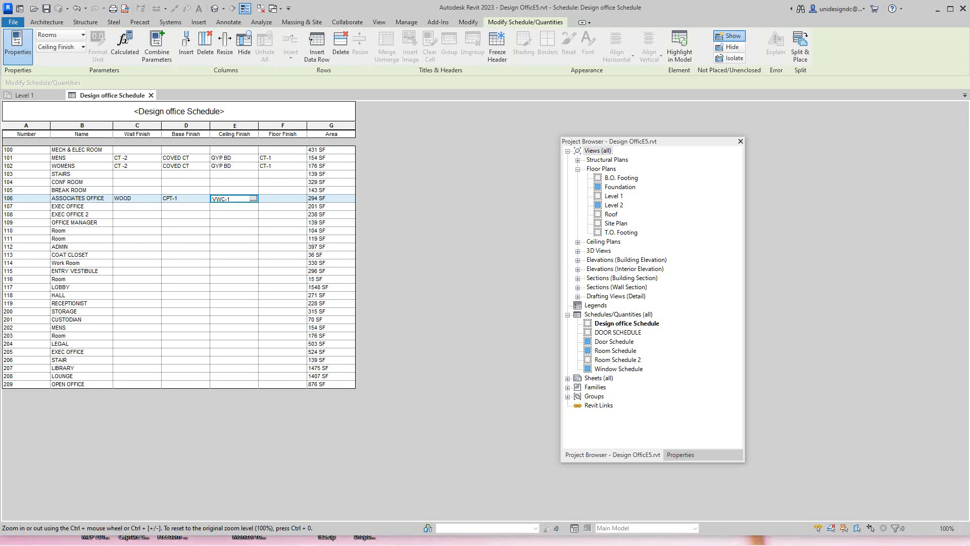
click(280, 198)
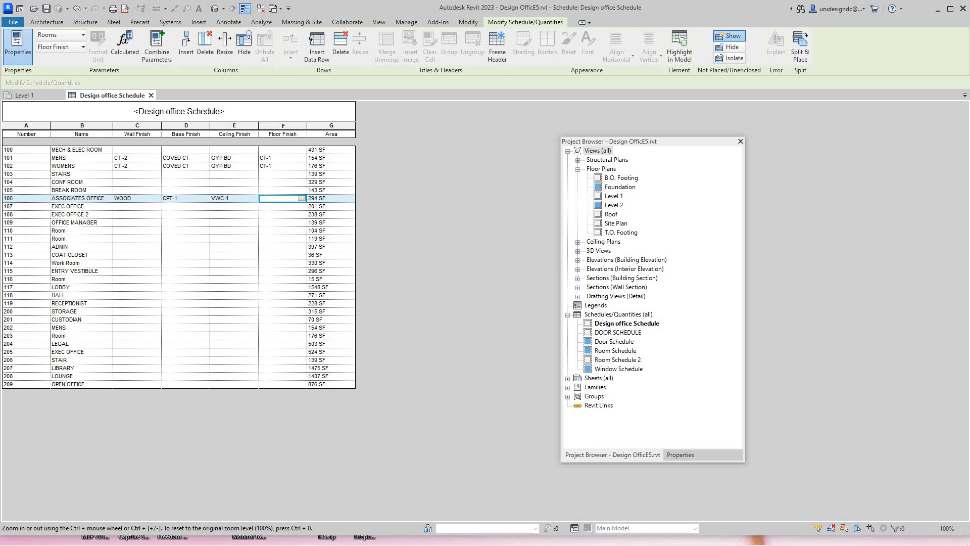
- Switch to the Level 1 floor plan, examine the Associates Office and surrounding rooms, and clear the room selection
click(25, 95)
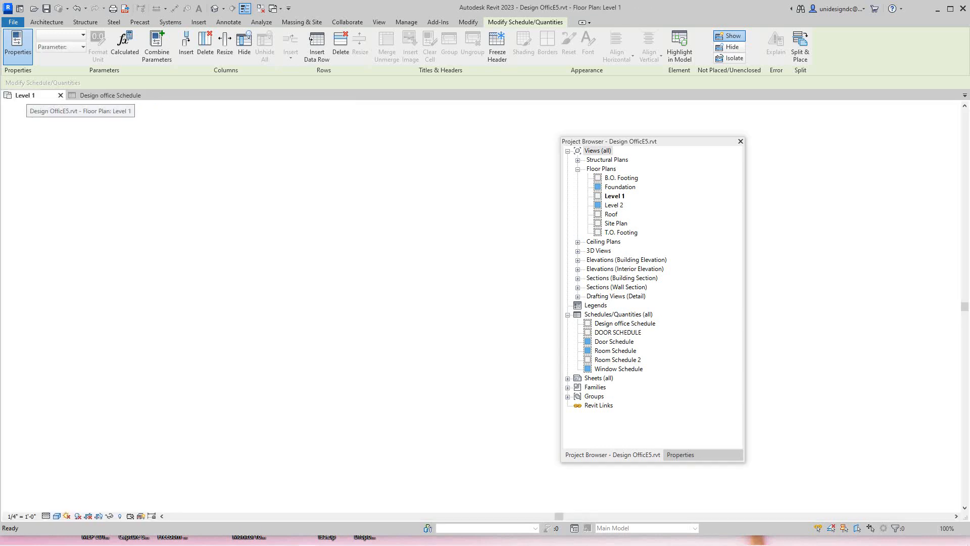
scroll(528, 340, down, 1)
scroll(535, 336, up, 5)
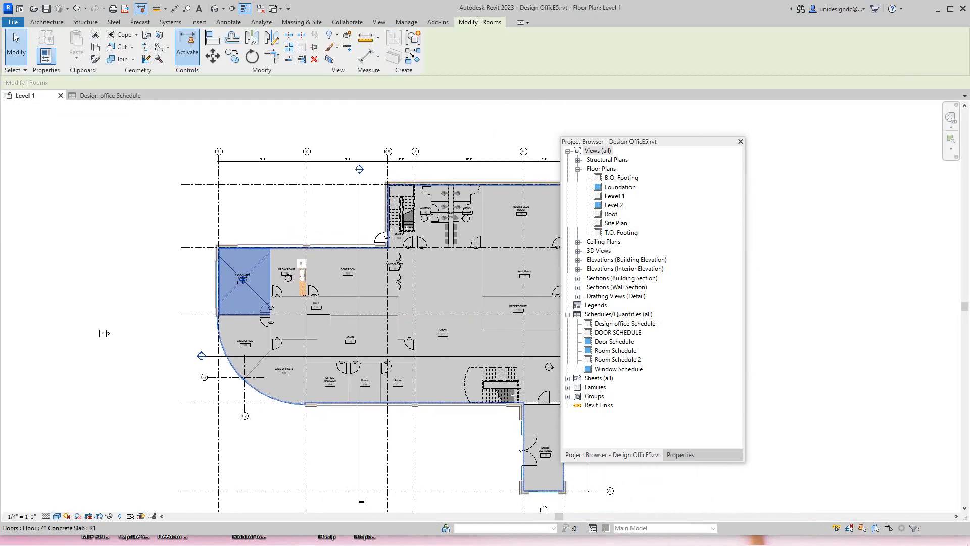
scroll(104, 447, down, 4)
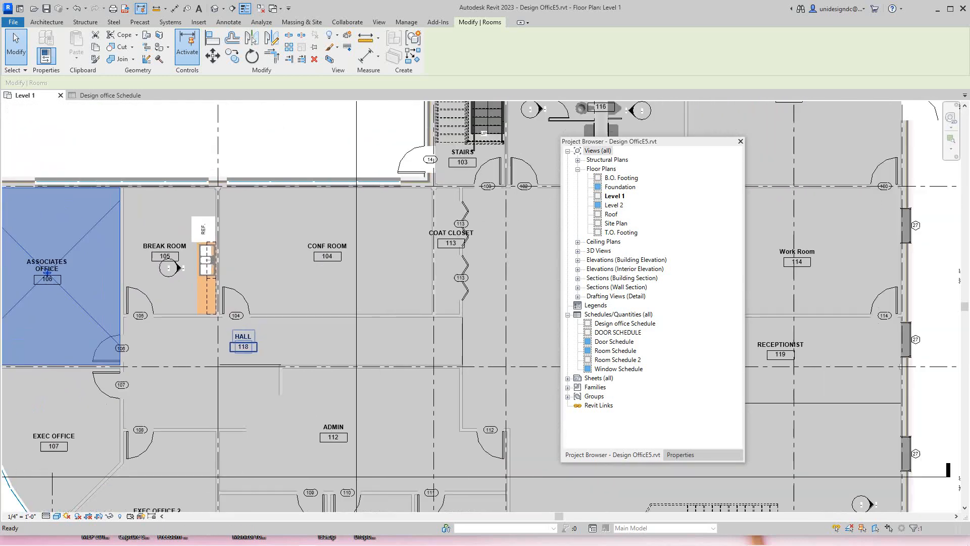
key(Escape)
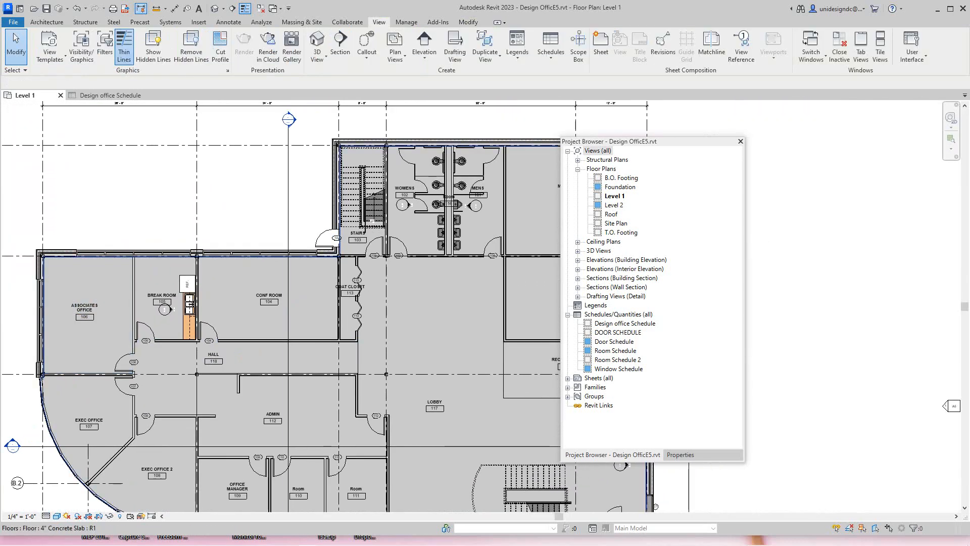
- Select room 102 WOMENS on the Level 1 plan and review its finish values in the room properties
drag(606, 141, 761, 158)
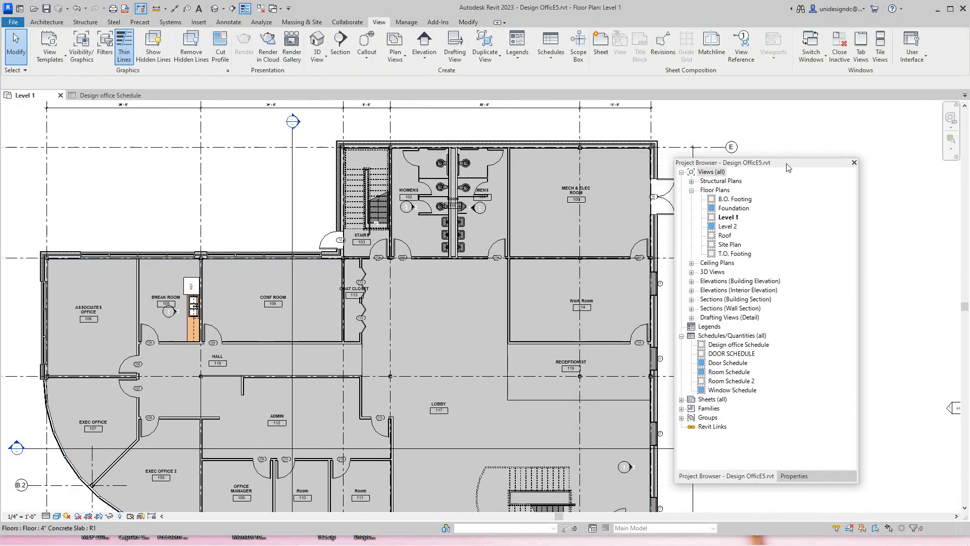
scroll(398, 223, up, 1)
scroll(624, 282, down, 3)
scroll(624, 282, up, 4)
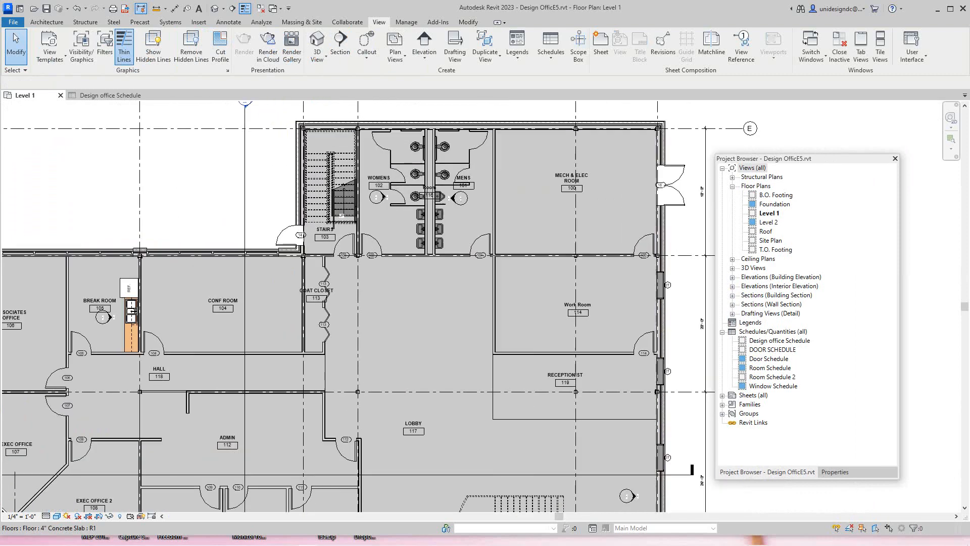
click(624, 282)
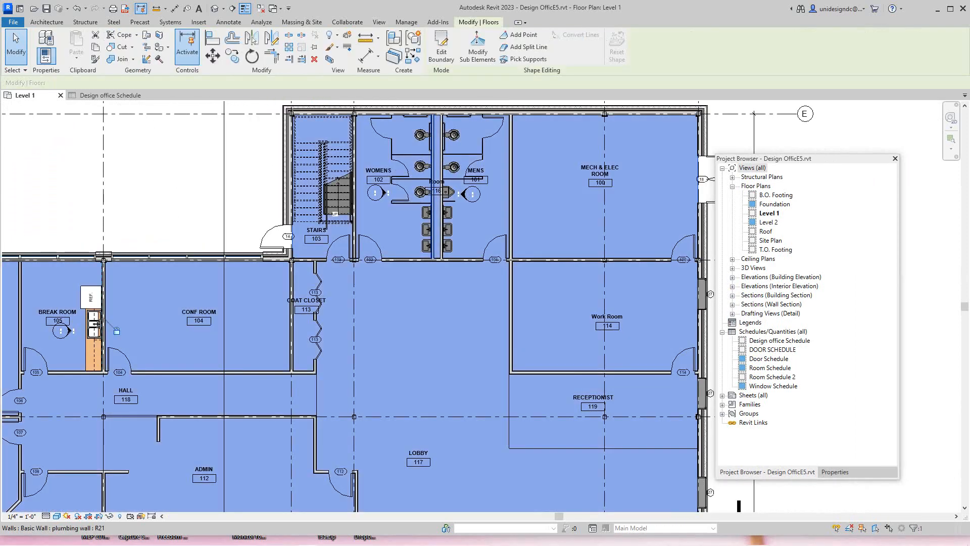
scroll(425, 250, down, 3)
key(Escape)
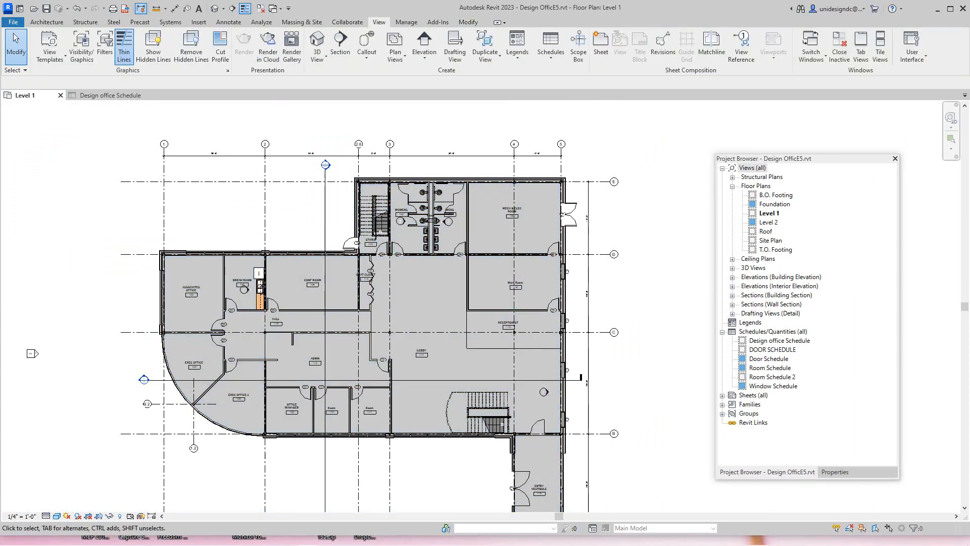
scroll(435, 240, up, 2)
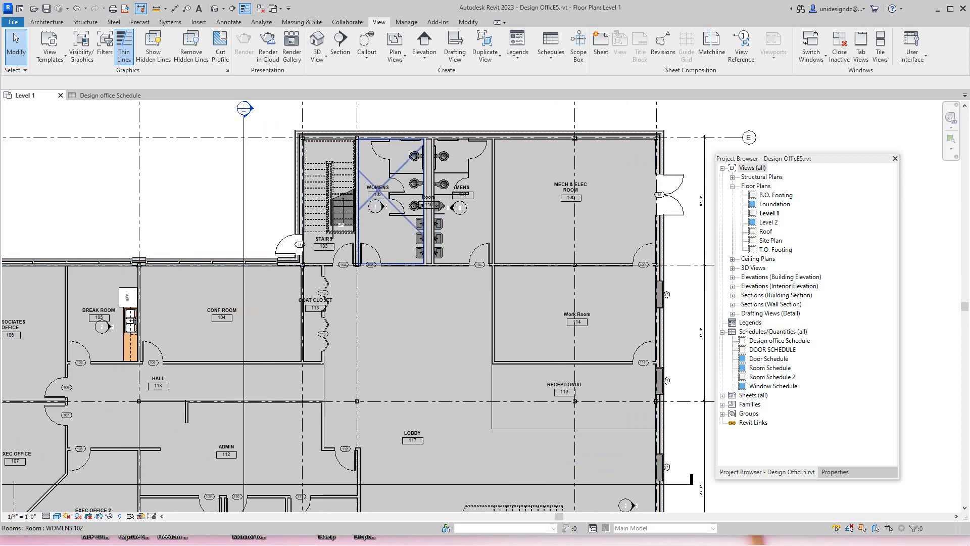
click(392, 227)
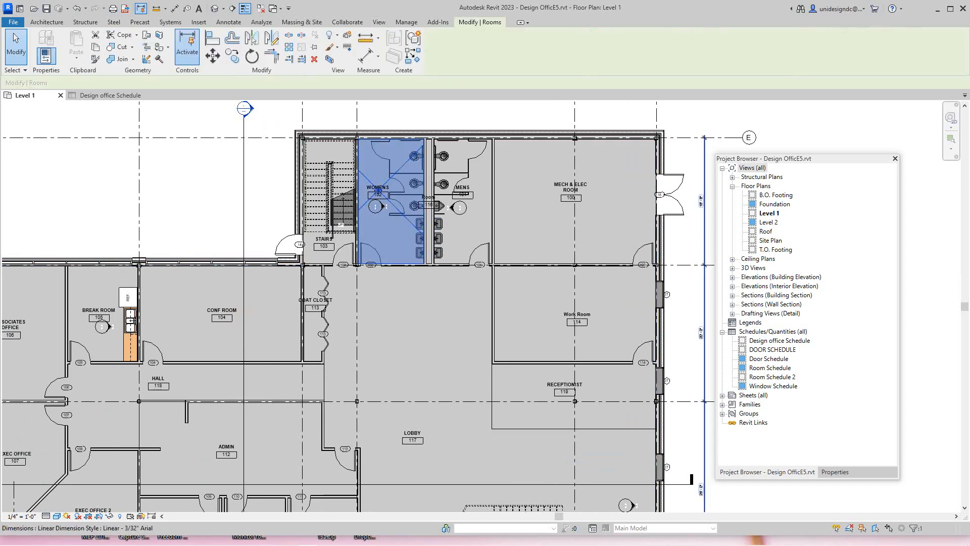
click(835, 472)
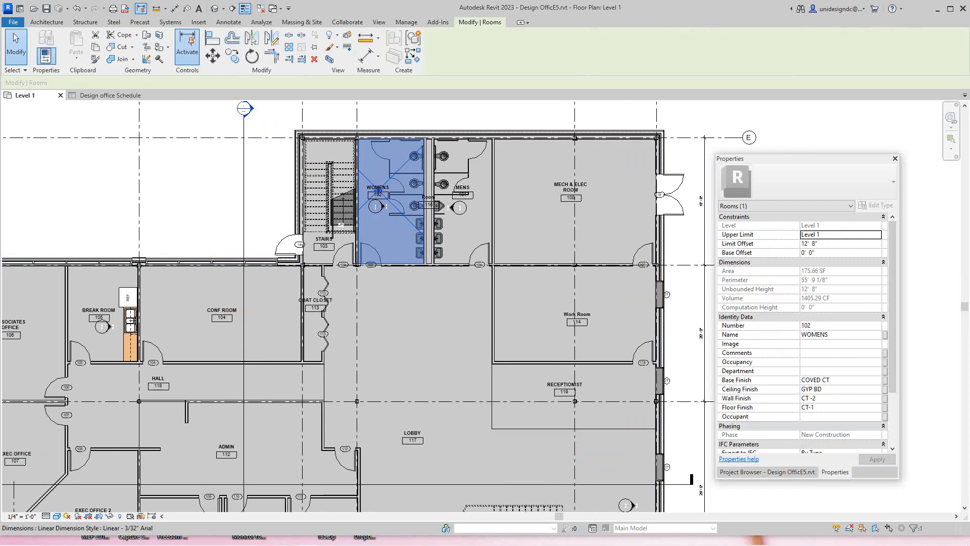
scroll(803, 333, down, 3)
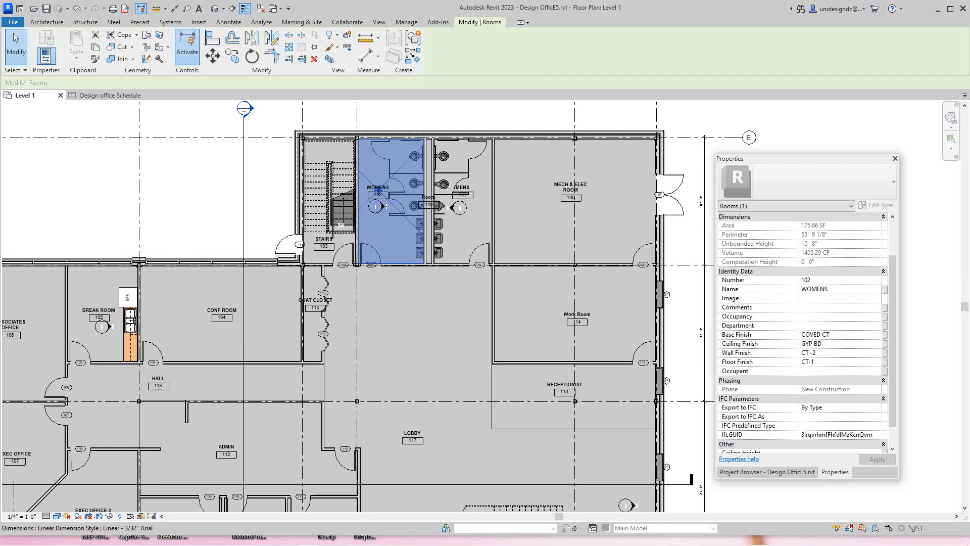
drag(758, 158, 91, 135)
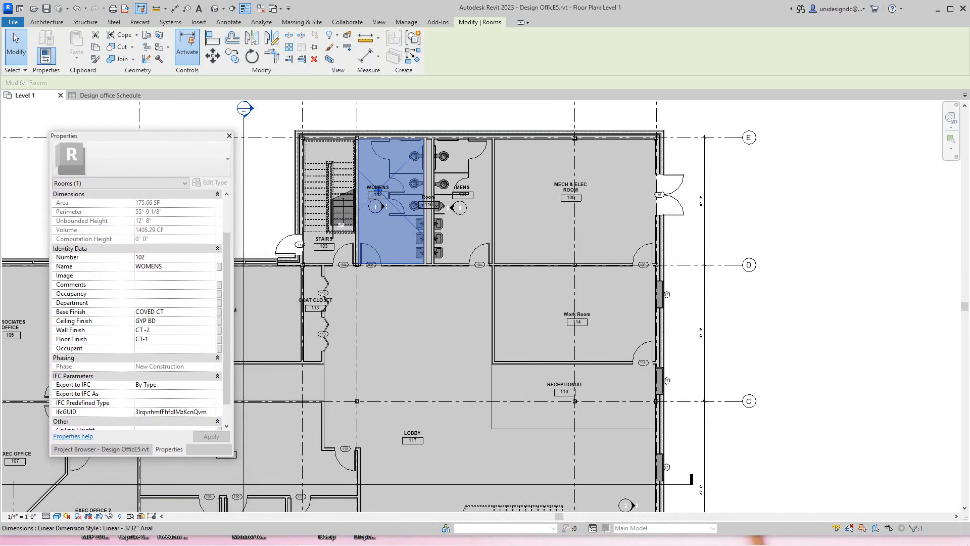
scroll(435, 278, down, 2)
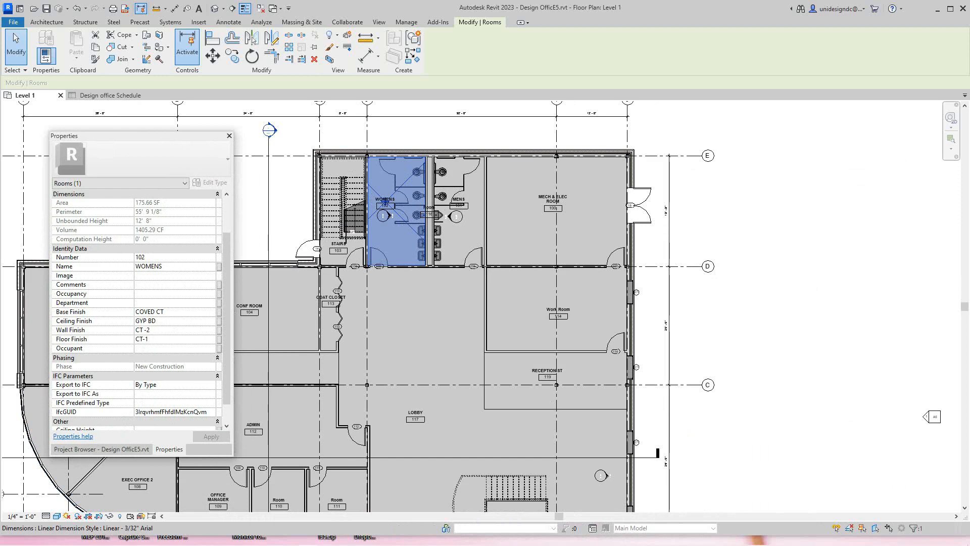
- Select room 100 MECH & ELEC ROOM and check its finish fields in the room properties
key(Escape)
scroll(565, 313, down, 3)
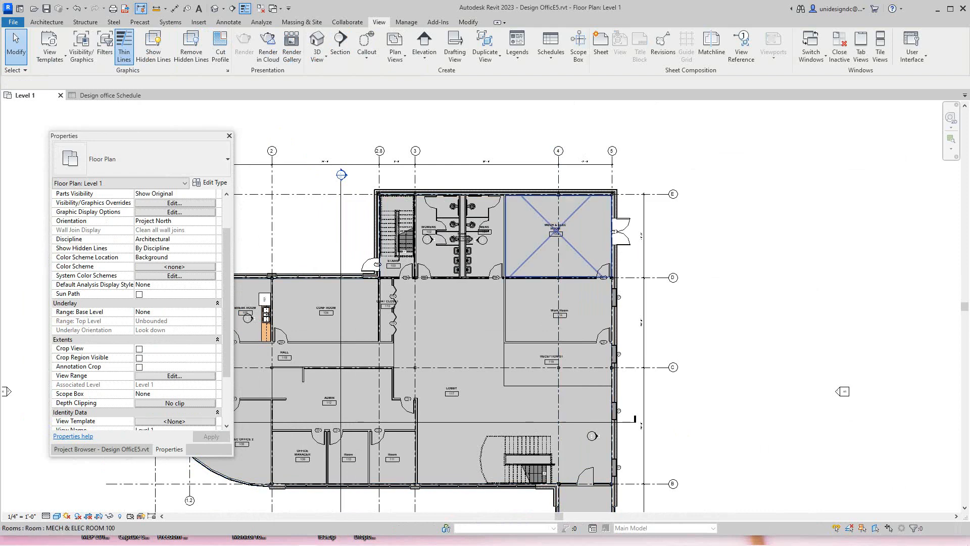
click(566, 221)
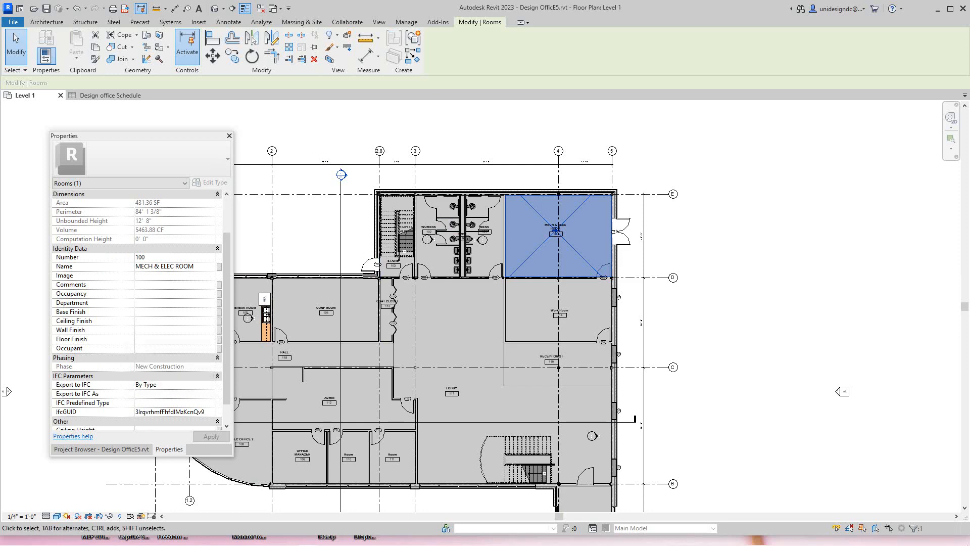
middle_drag(404, 314, 505, 301)
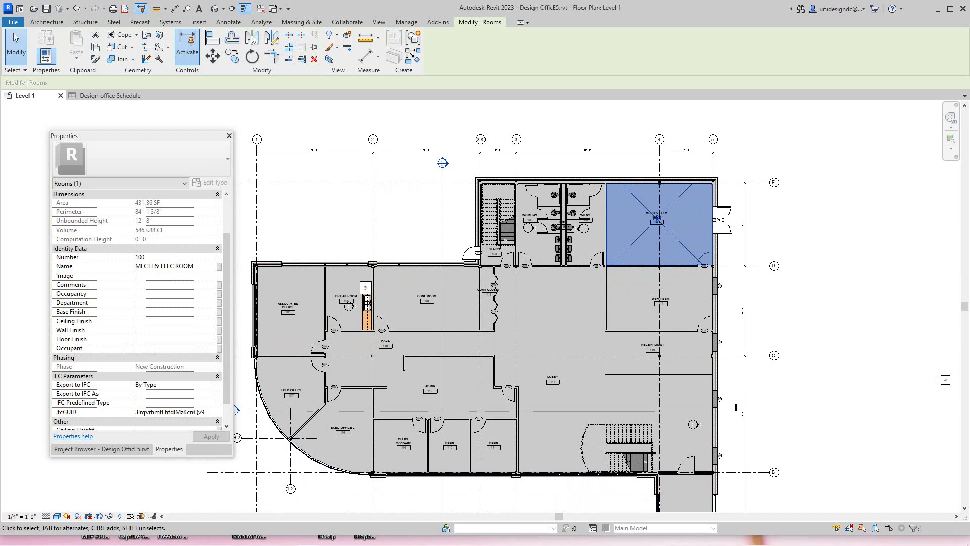
- Set the Floor Finish of room 106 ASSOCIATES OFFICE to "CP-2" in its properties from the floor plan
key(Escape)
scroll(314, 339, up, 3)
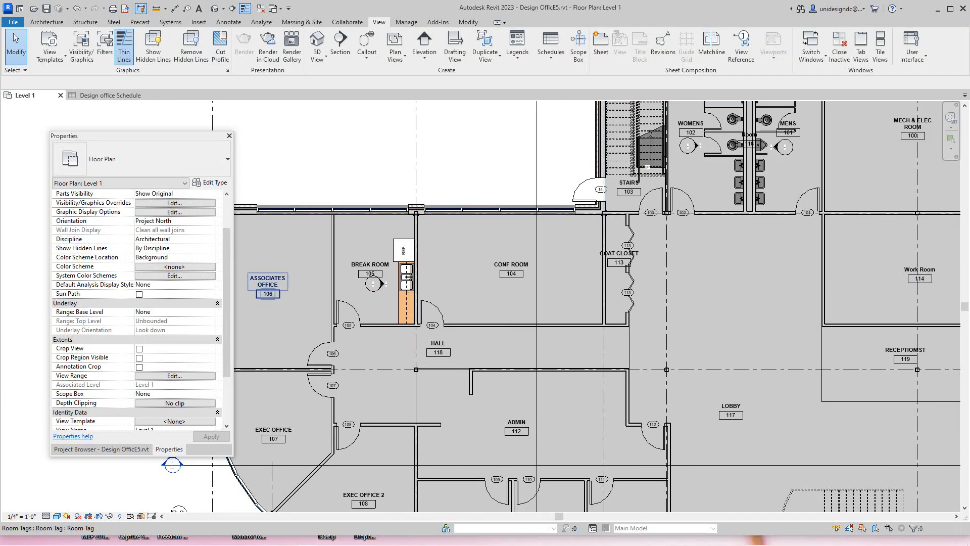
scroll(436, 316, down, 2)
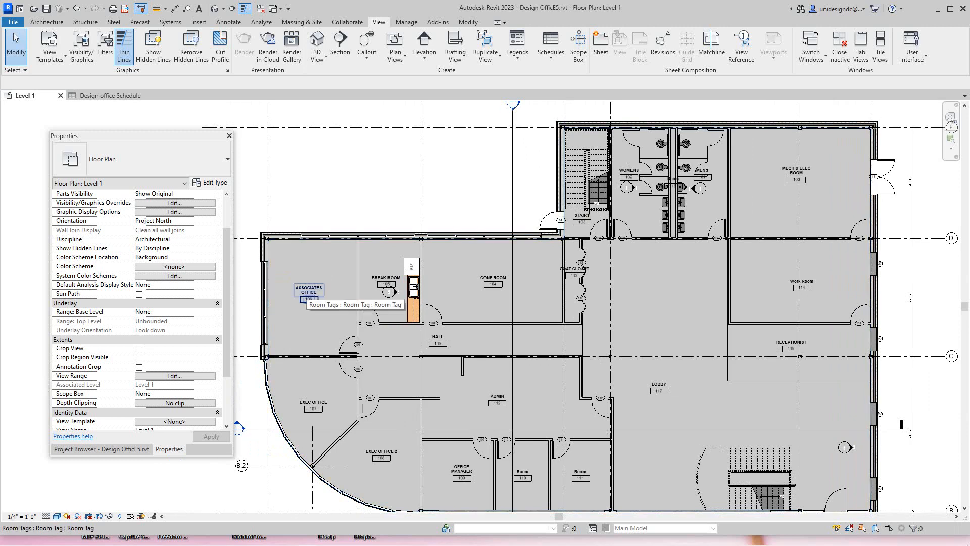
scroll(307, 299, up, 2)
click(446, 281)
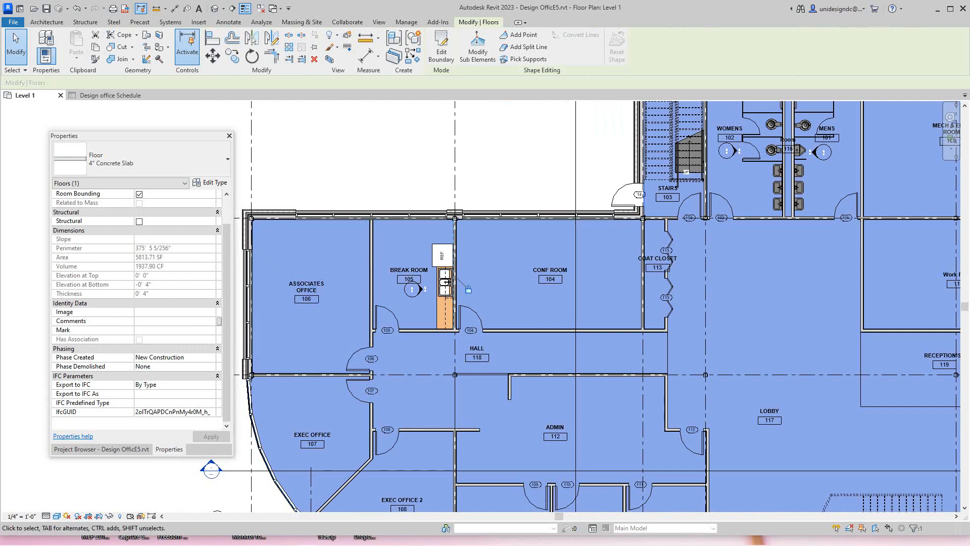
key(Escape)
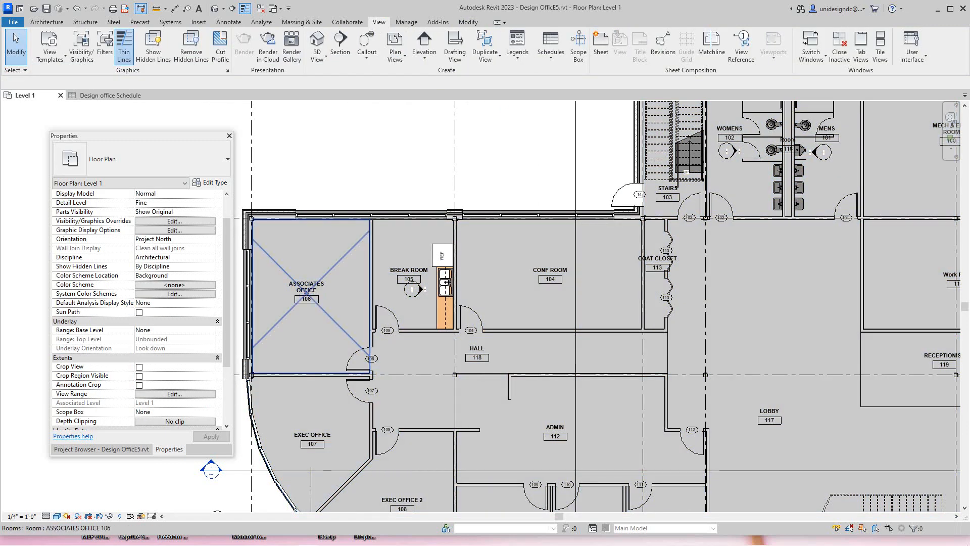
click(307, 293)
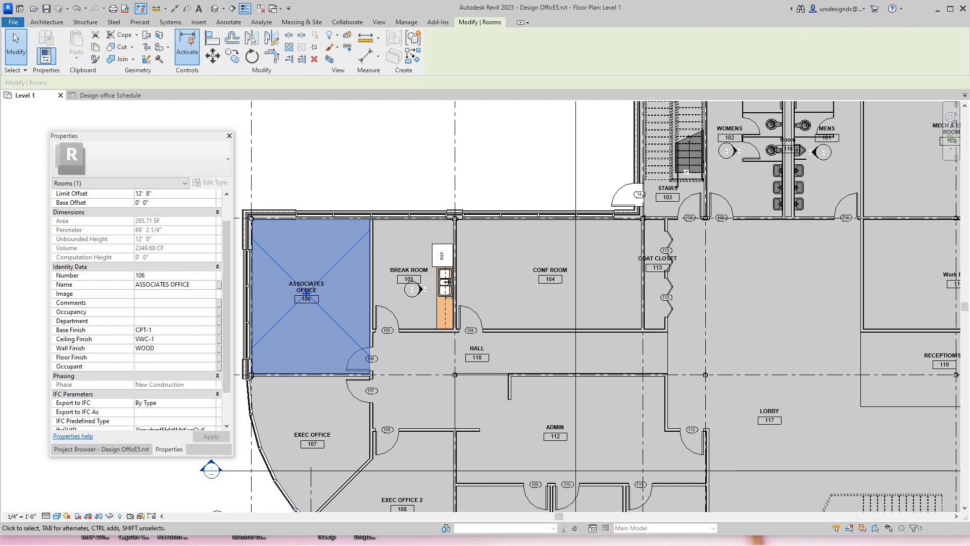
click(172, 358)
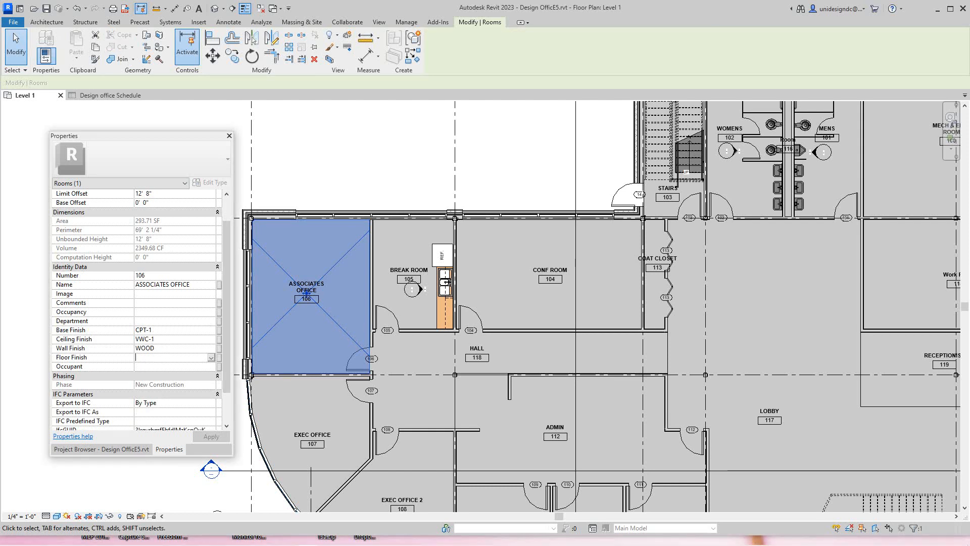
text(CP-2)
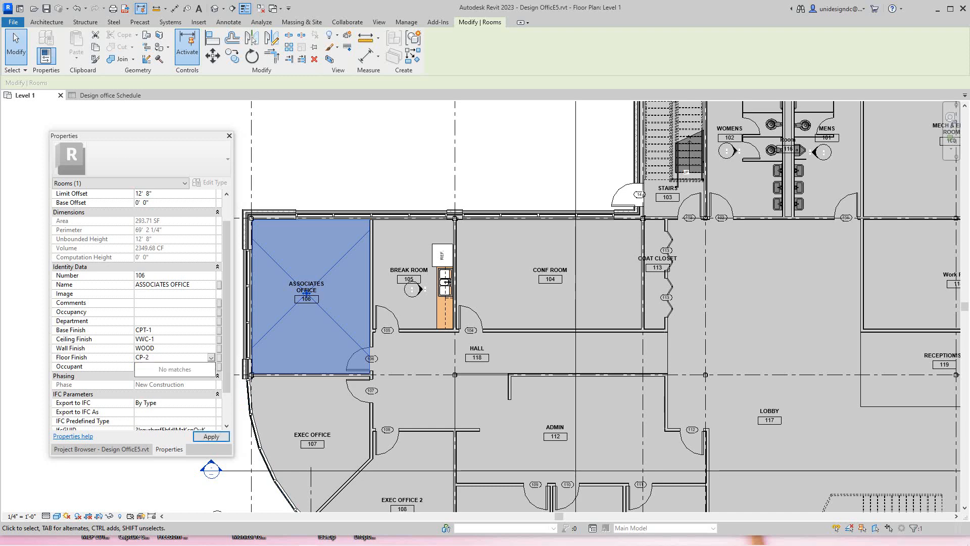
click(312, 182)
- Switch to the Design office Schedule and uncover the finish columns to check the row of room 106
scroll(313, 205, down, 4)
middle_drag(314, 211, 316, 229)
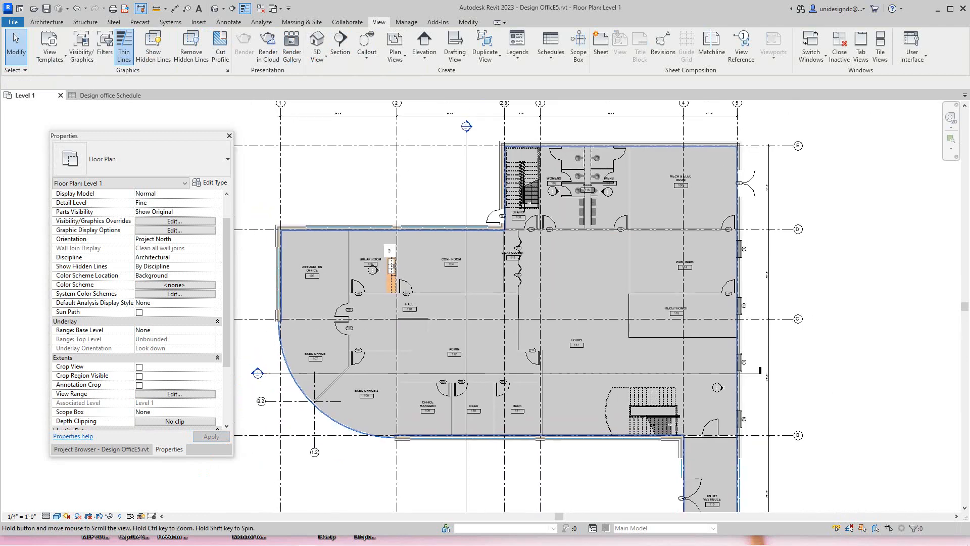
scroll(339, 289, down, 2)
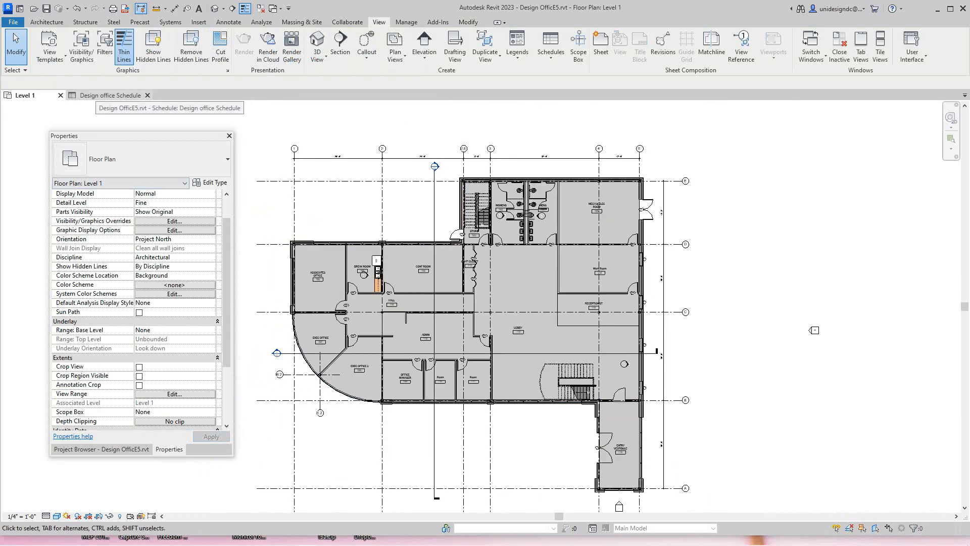
click(110, 95)
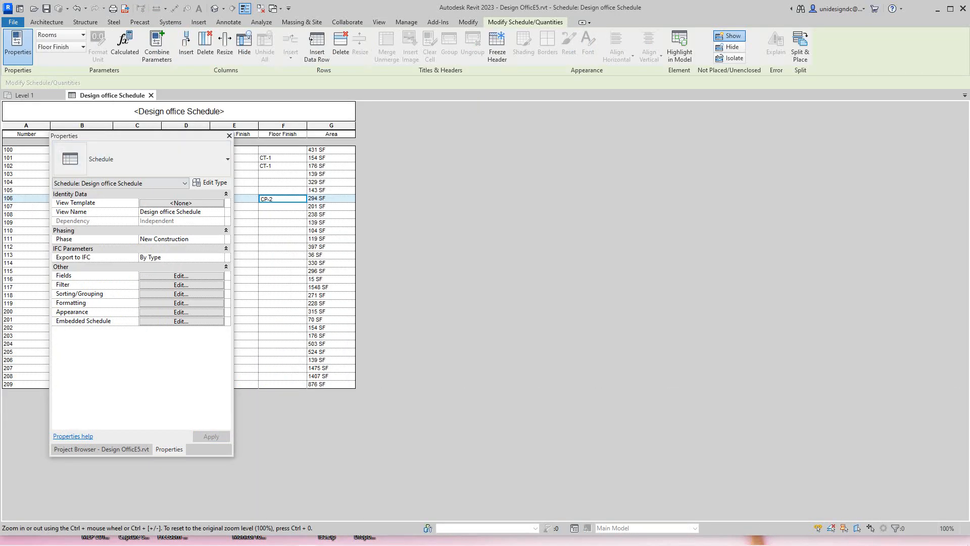
drag(114, 135, 570, 214)
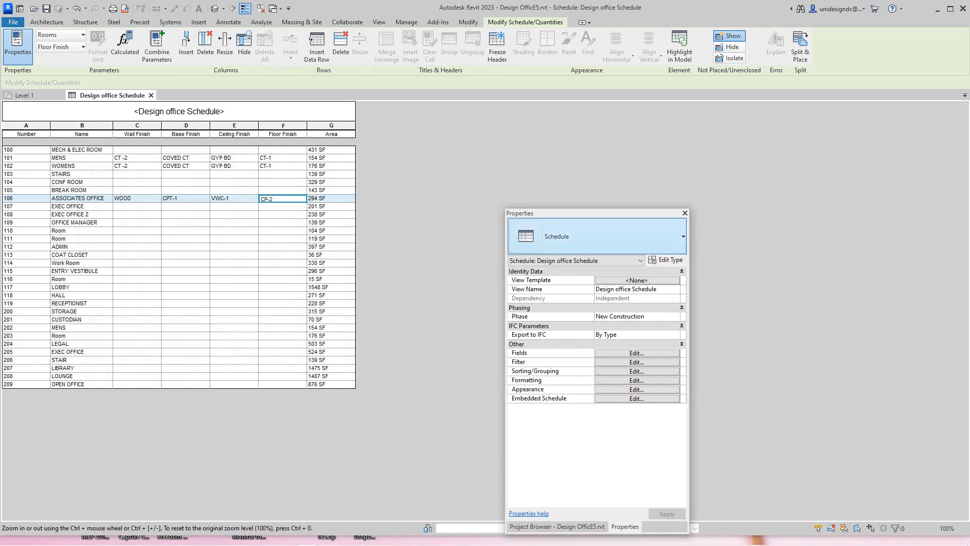
drag(646, 215, 181, 209)
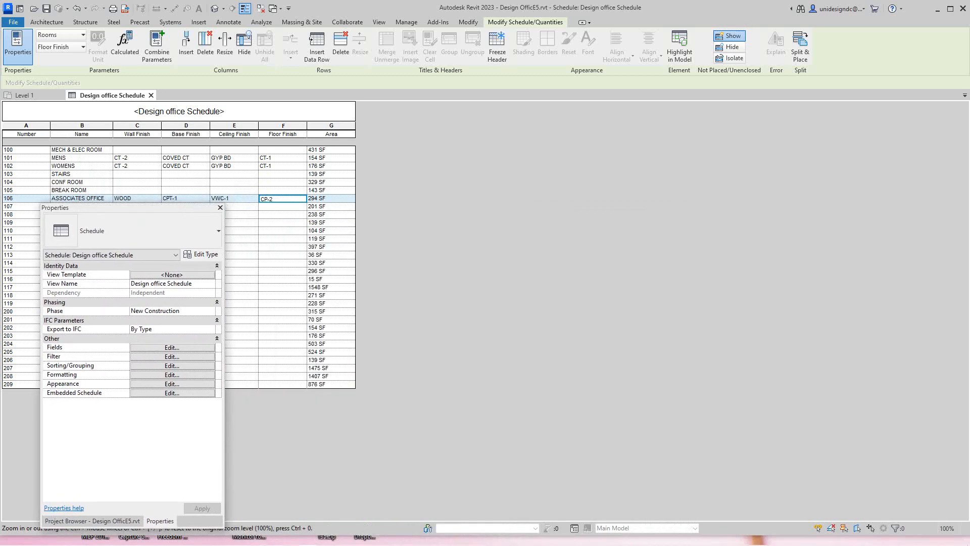
- Return to the Level 1 floor plan and clear the selection of the Associates Office room
click(23, 95)
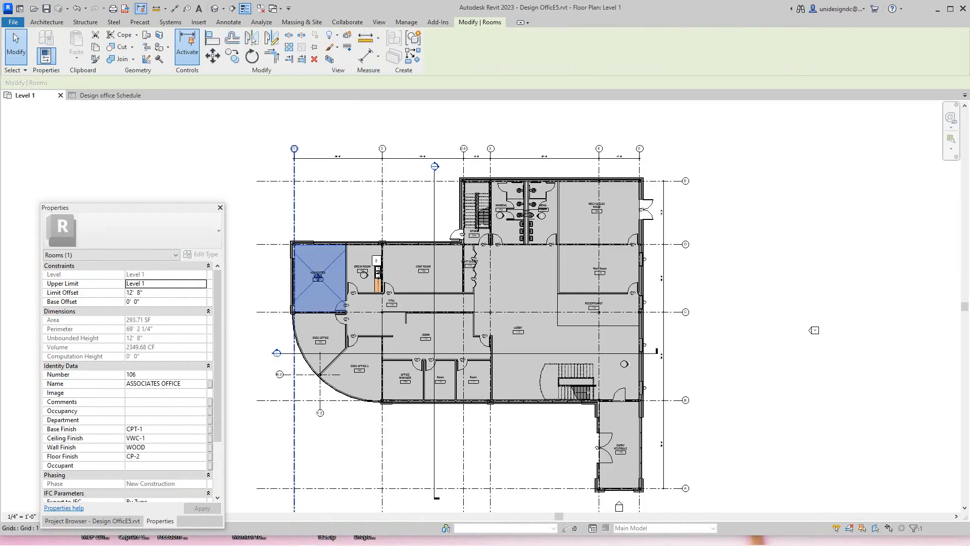
middle_drag(505, 288, 529, 365)
scroll(529, 365, down, 1)
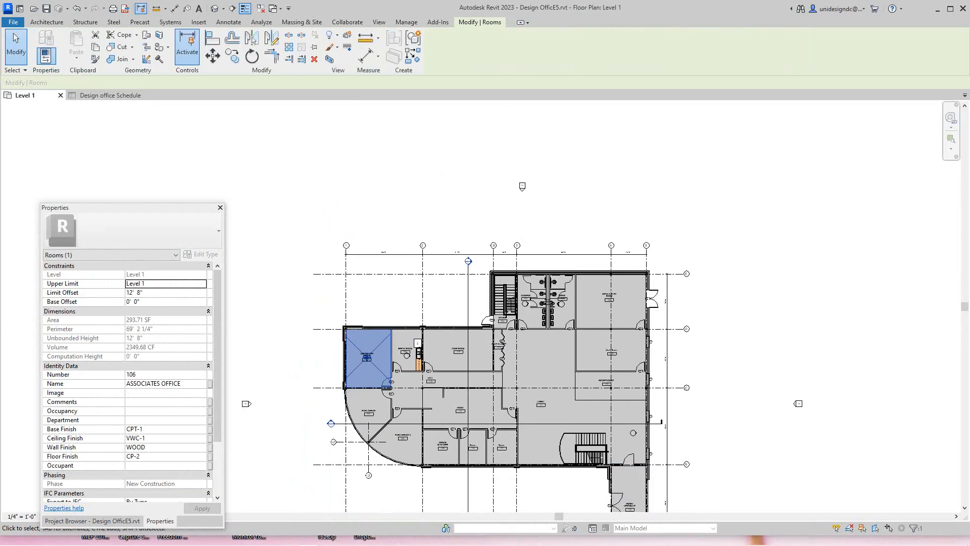
middle_drag(422, 275, 499, 183)
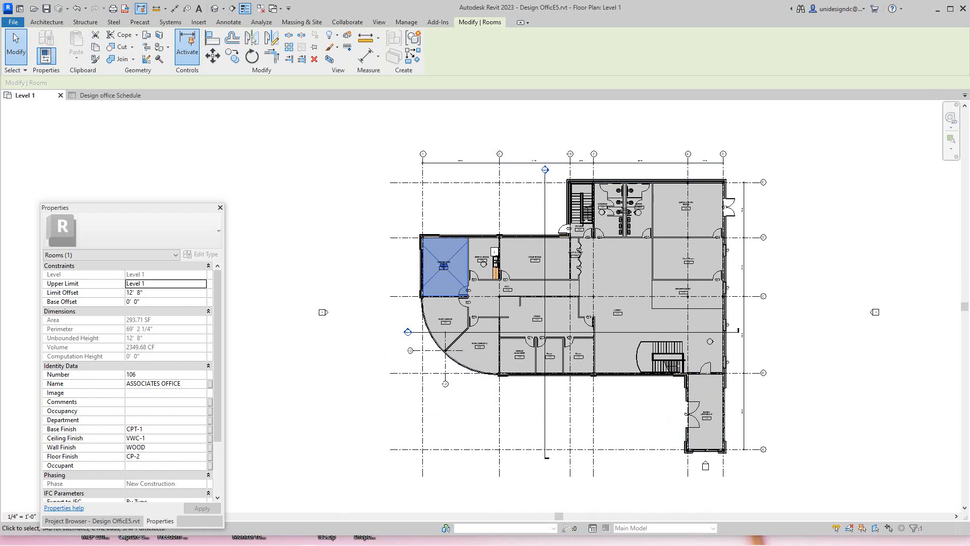
click(347, 172)
scroll(348, 173, down, 2)
middle_click(348, 173)
middle_click(348, 173)
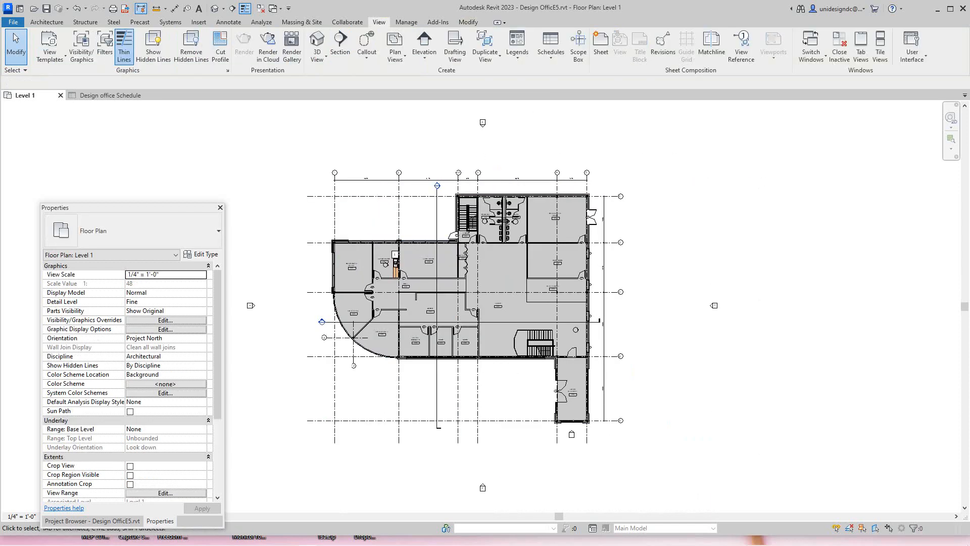
- Duplicate the Level 1 floor plan as an independent view without its detailing
drag(101, 207, 83, 128)
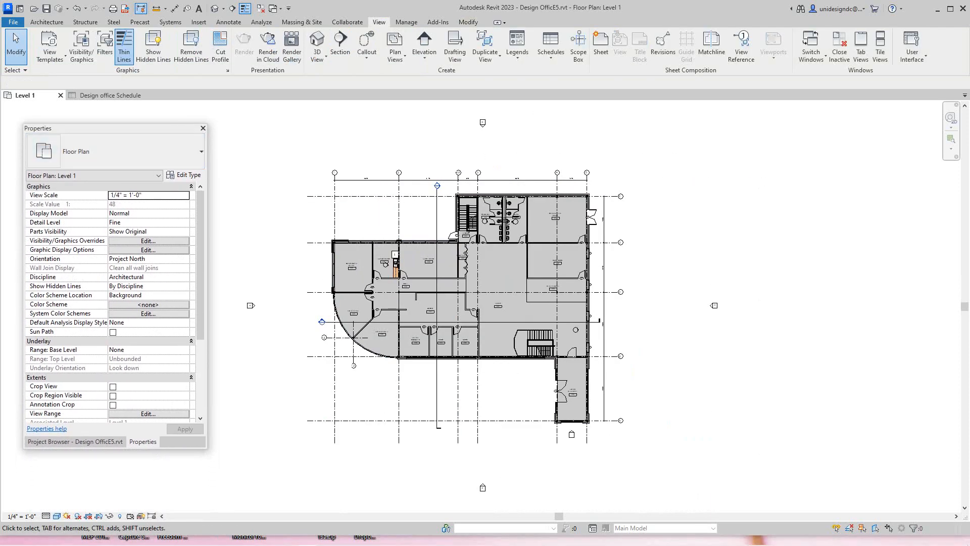
click(75, 442)
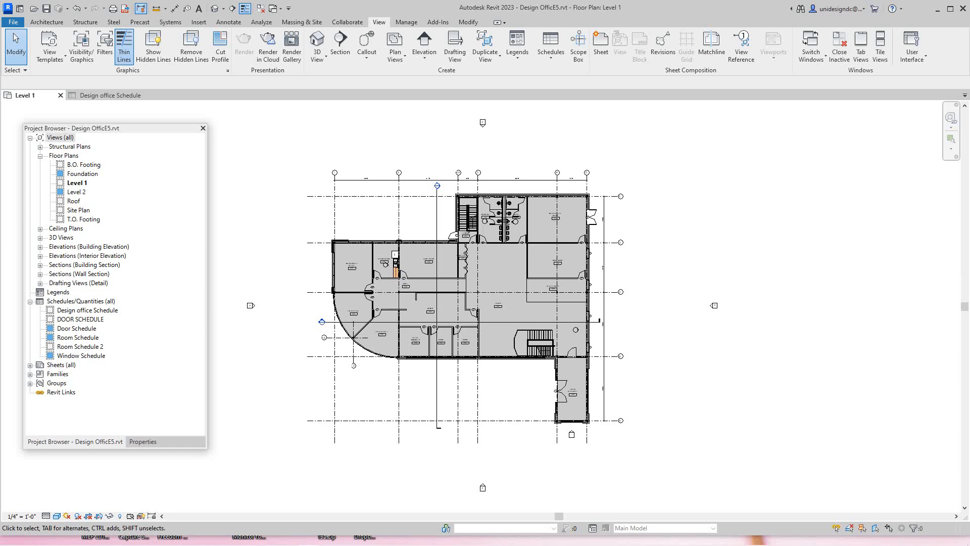
right_click(77, 183)
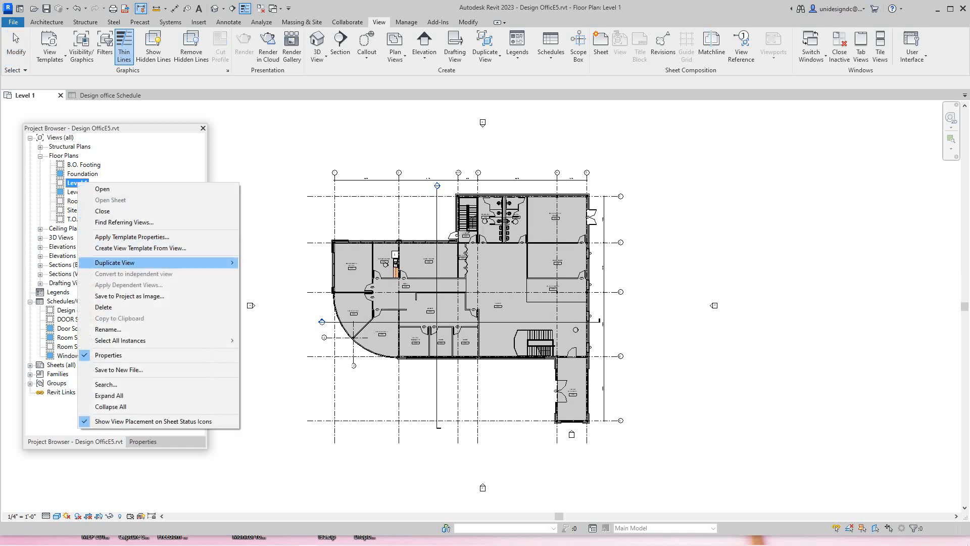
mouse_move(152, 262)
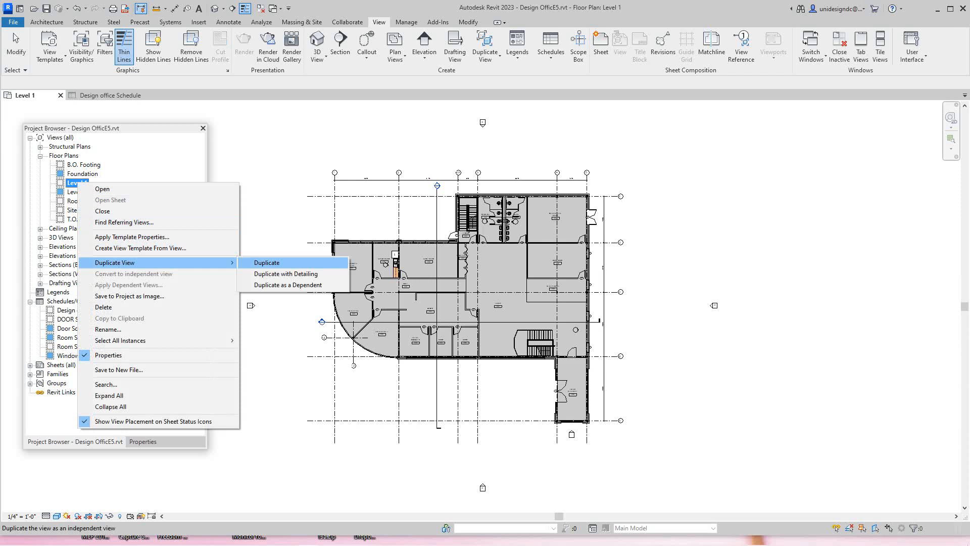
click(267, 262)
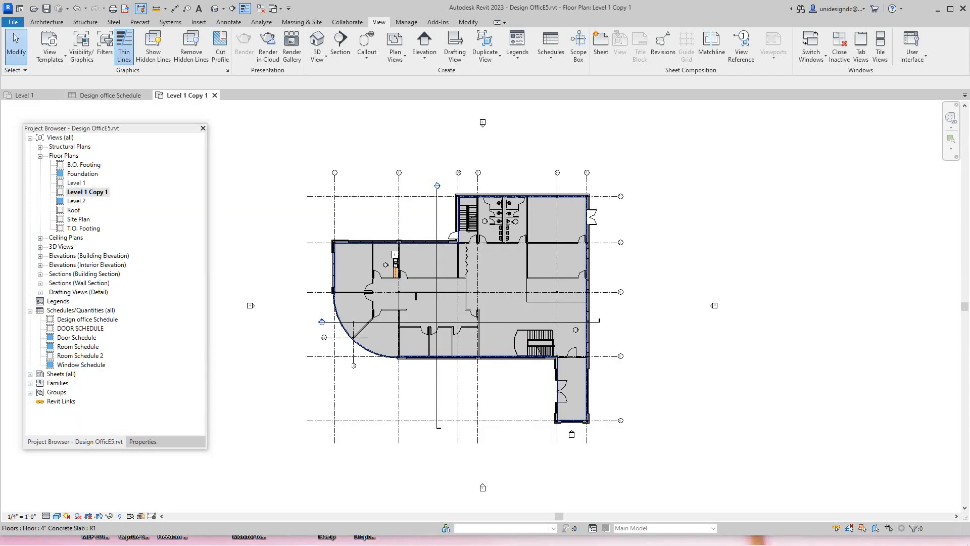
scroll(401, 275, up, 2)
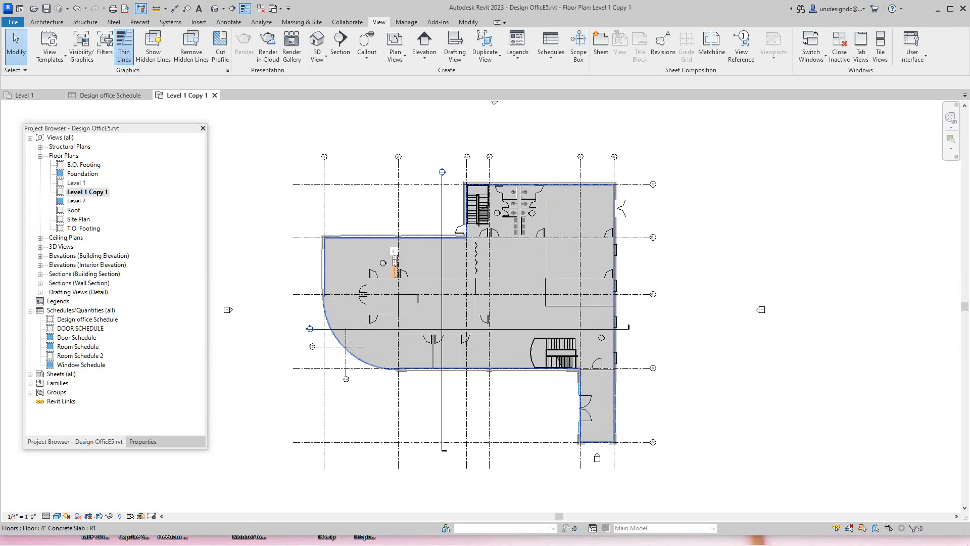
- Rename the duplicated floor plan view "Level 1 Copy 1" to "Level 1 Color"
right_click(84, 192)
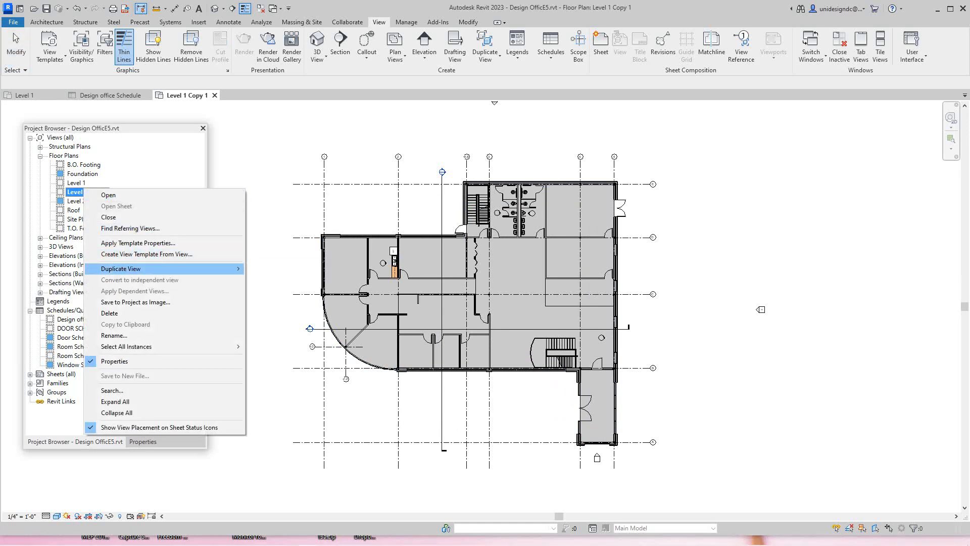
click(114, 336)
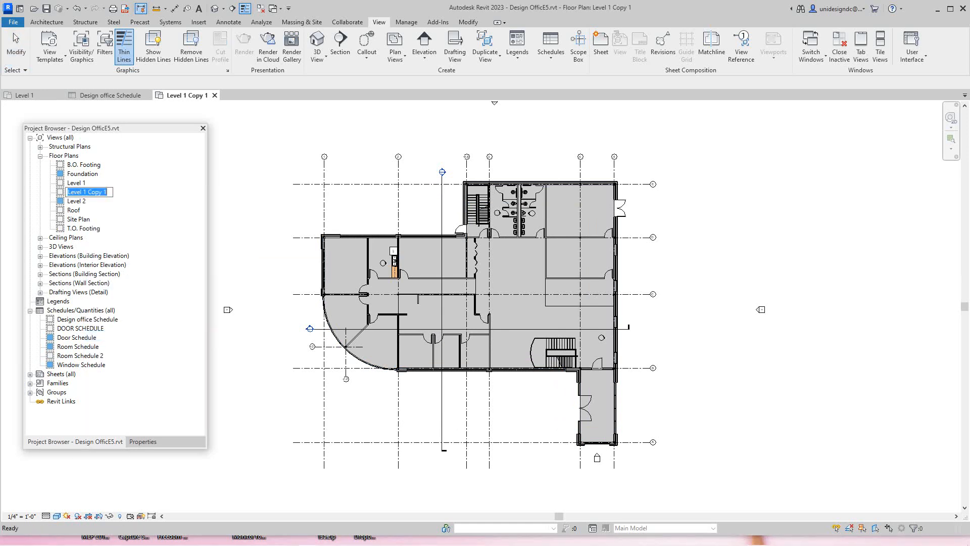
drag(88, 192, 107, 192)
text(cOLOR)
key(BackSpace)
key(BackSpace)
key(BackSpace)
key(BackSpace)
text(olo)
key(Return)
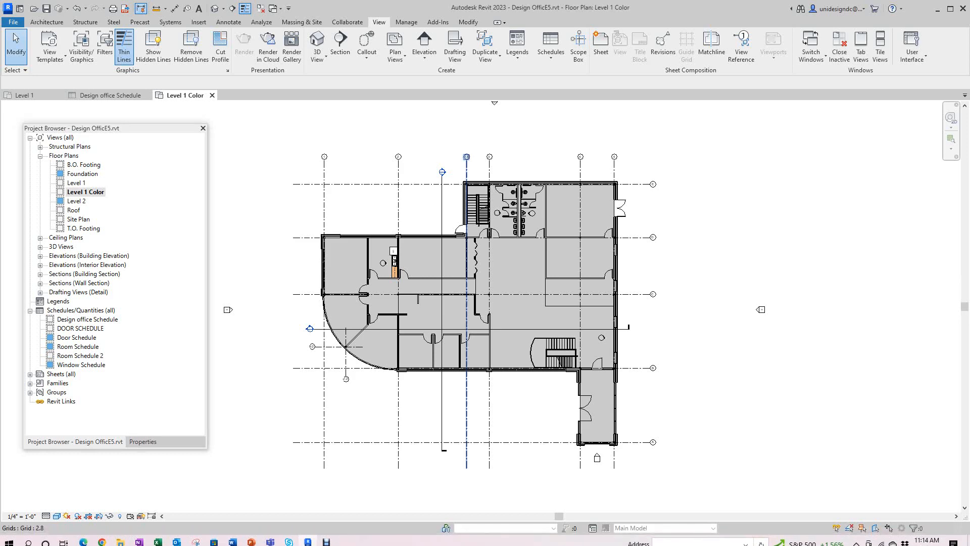
- Tag all untagged rooms in the Level 1 Color view with the Room Tag, using horizontal orientation and no leader
scroll(412, 213, up, 4)
scroll(792, 308, up, 1)
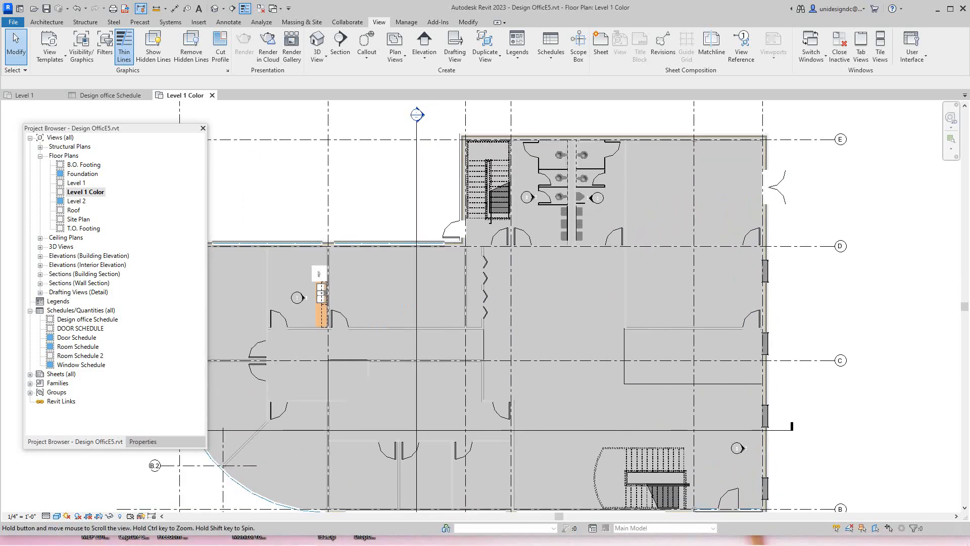
scroll(792, 309, down, 2)
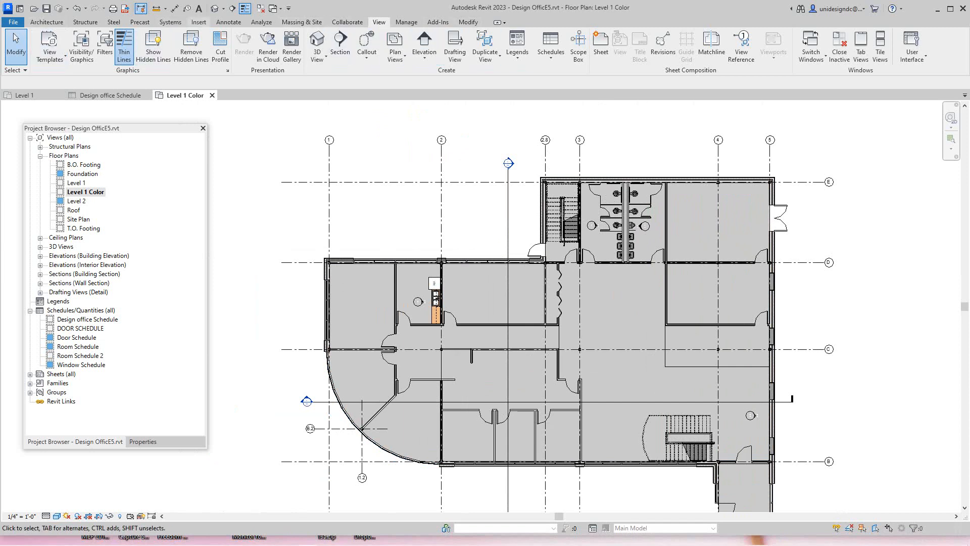
click(229, 22)
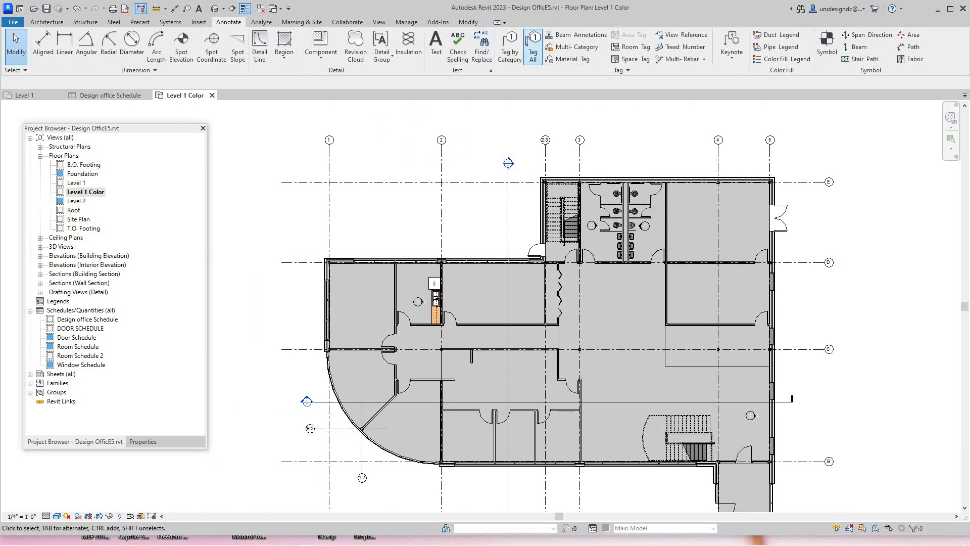
click(533, 49)
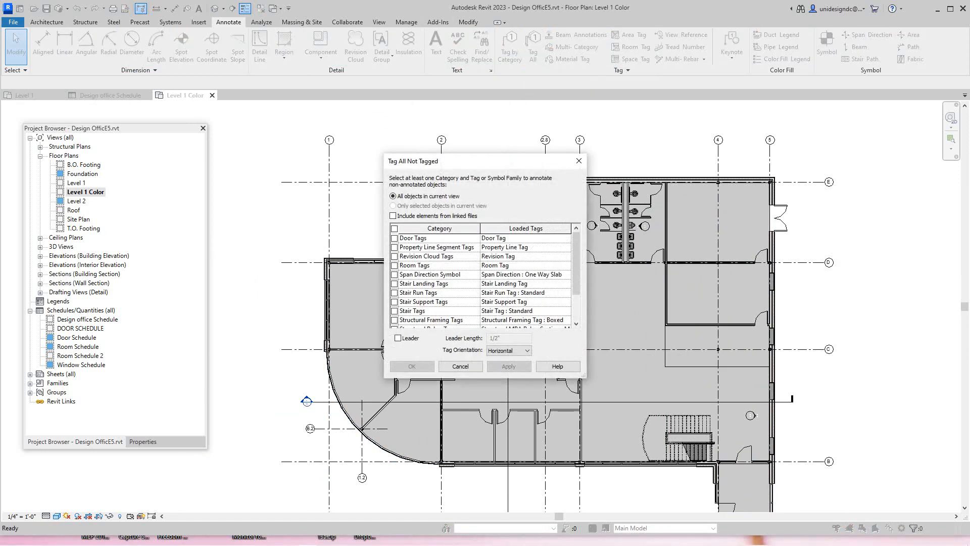
scroll(480, 276, down, 2)
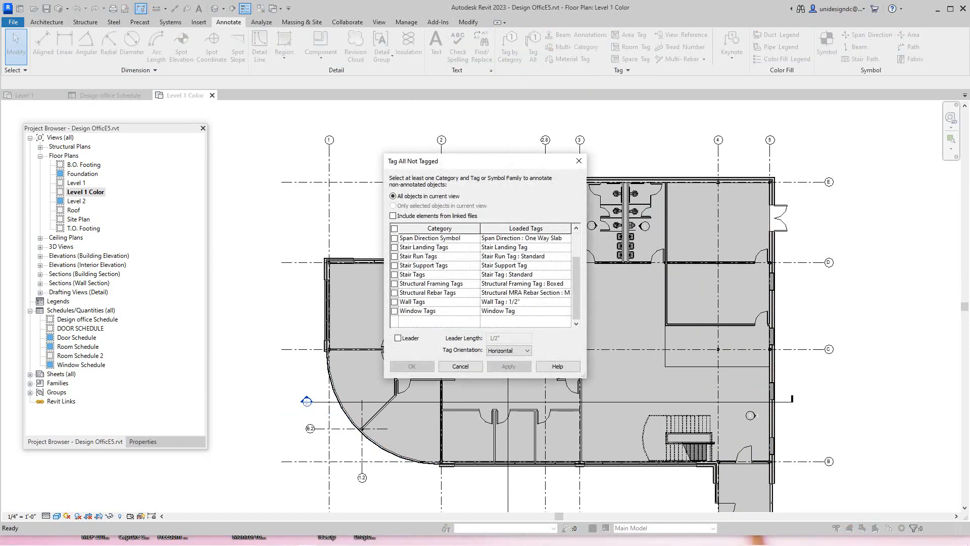
scroll(480, 275, up, 2)
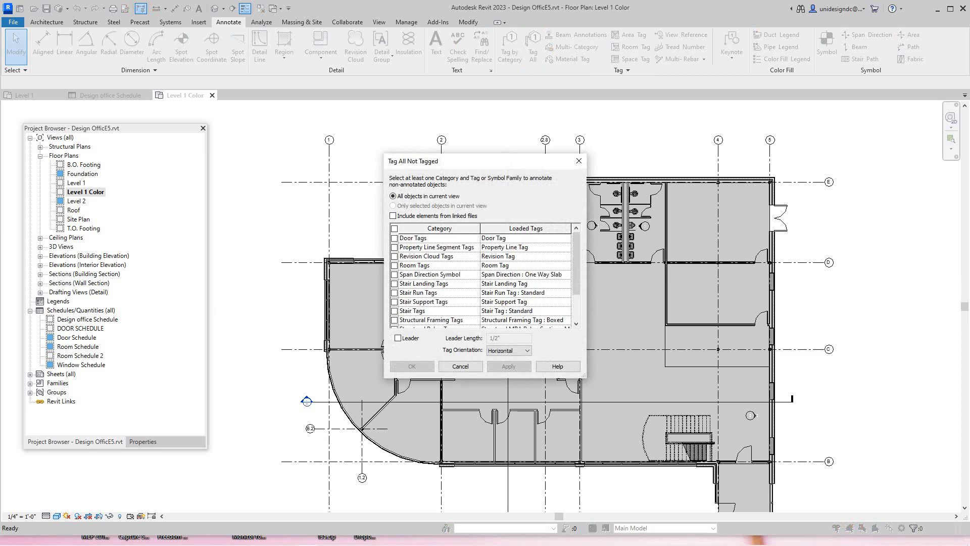
click(395, 265)
click(509, 367)
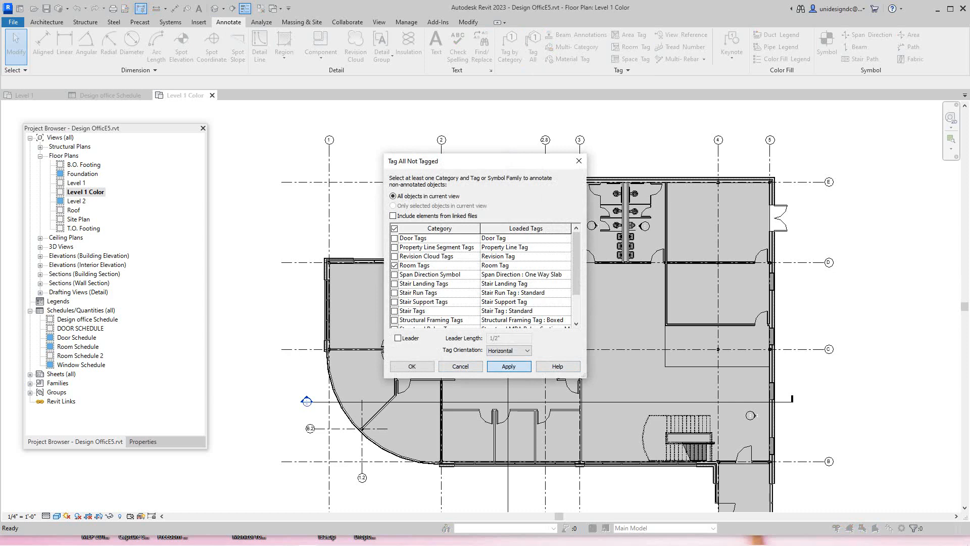
click(412, 366)
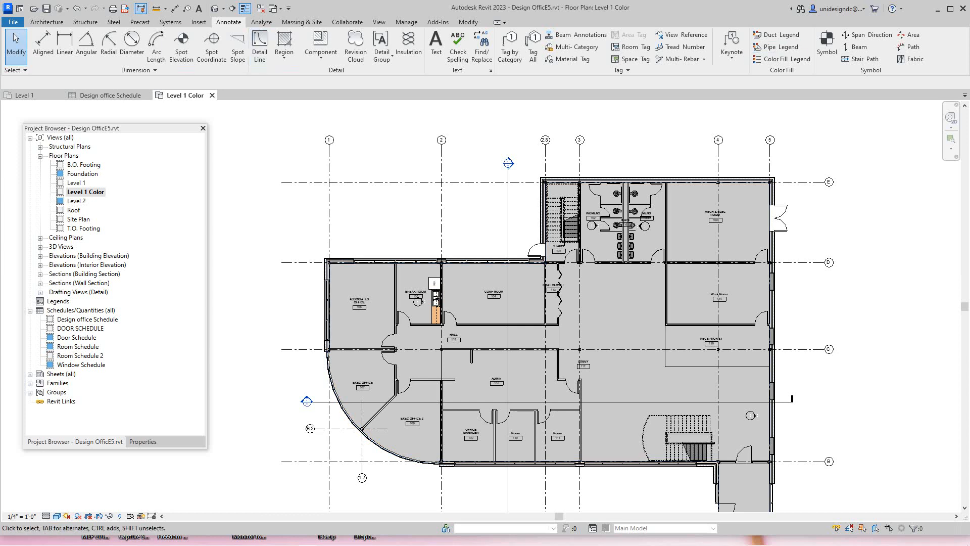
- Place a color fill legend beside the plan's upper east side, using space type Rooms and color scheme Name
click(782, 59)
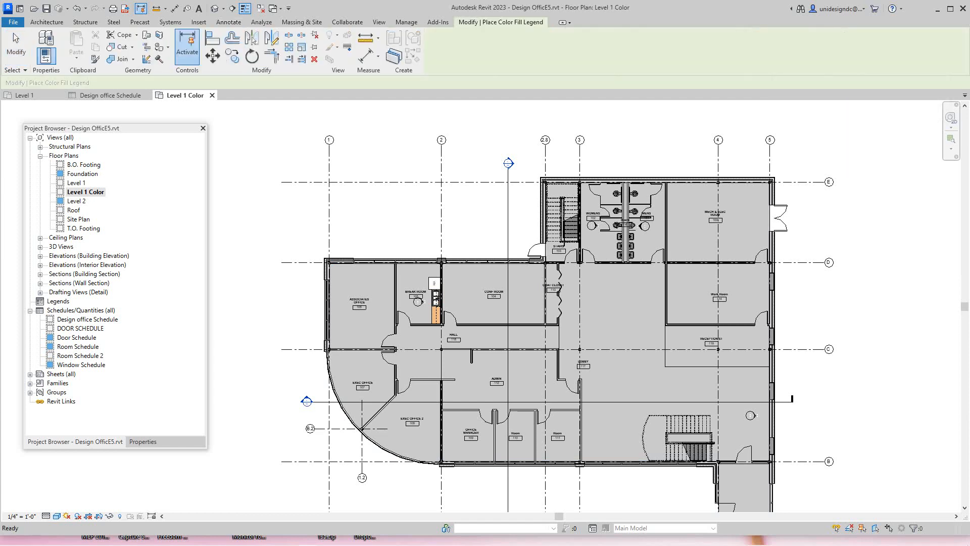
middle_drag(816, 167, 726, 205)
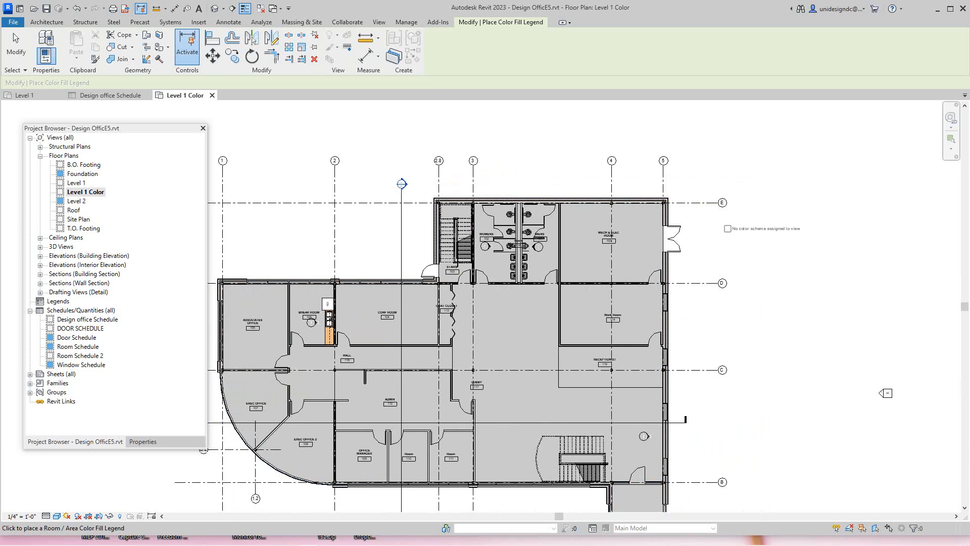
click(728, 229)
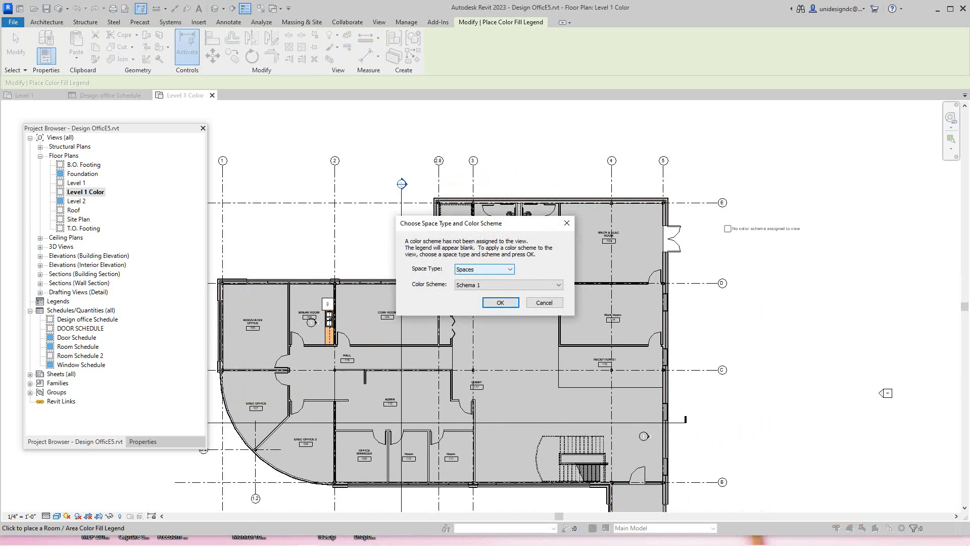
click(495, 270)
click(480, 285)
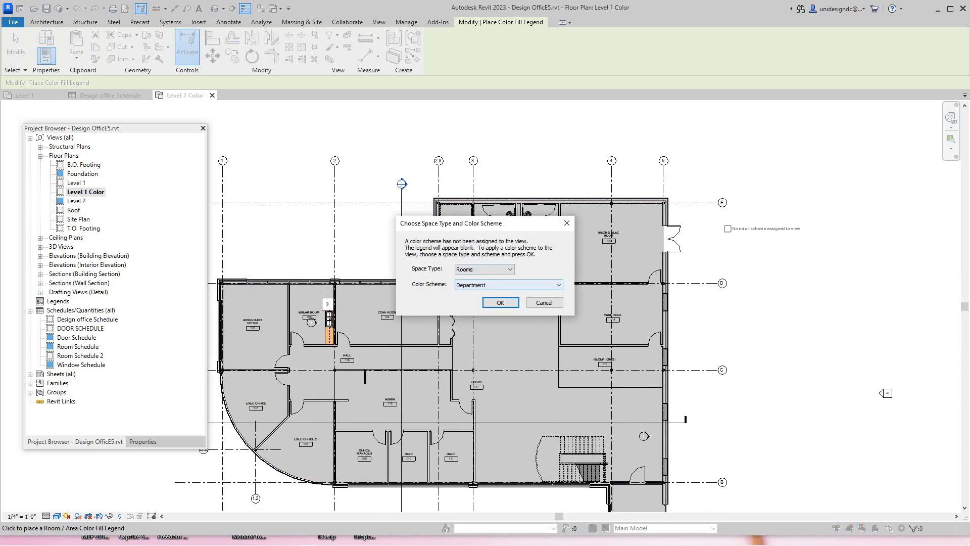
click(507, 285)
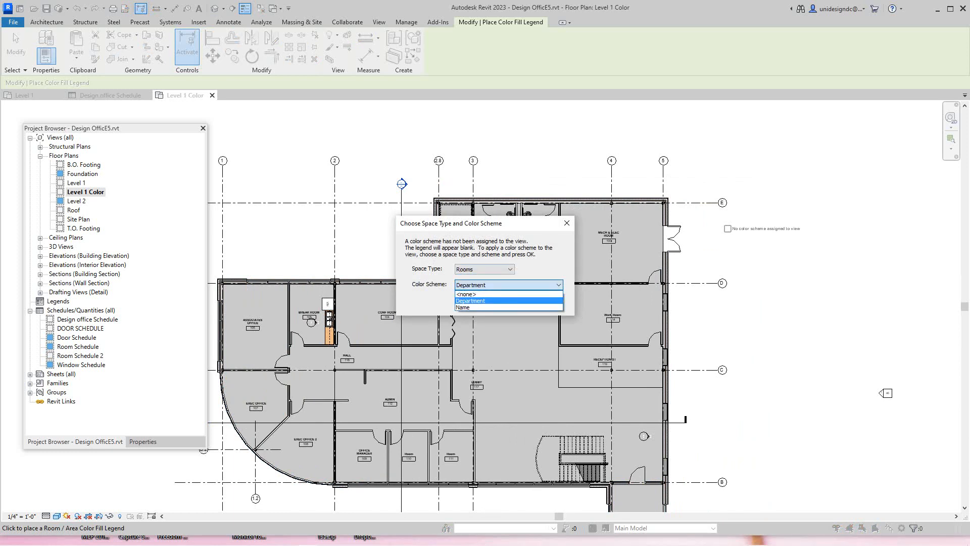
click(508, 307)
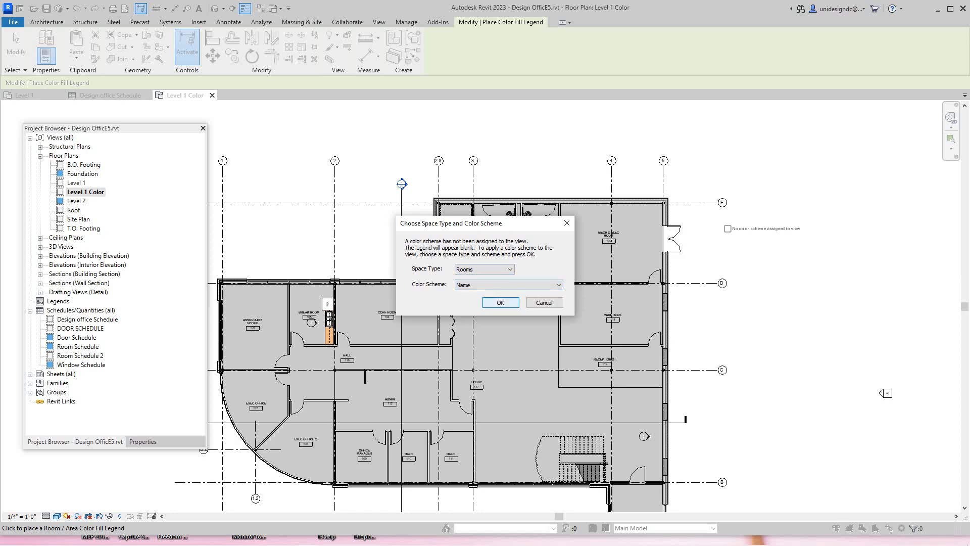
click(500, 303)
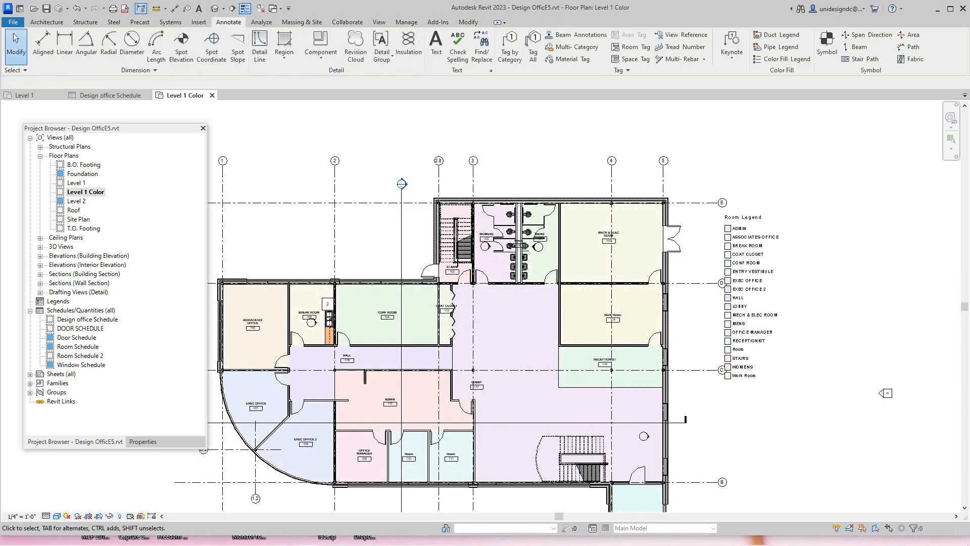
- Examine the Room Legend entries against the colored rooms across the Level 1 Color plan
scroll(799, 286, up, 3)
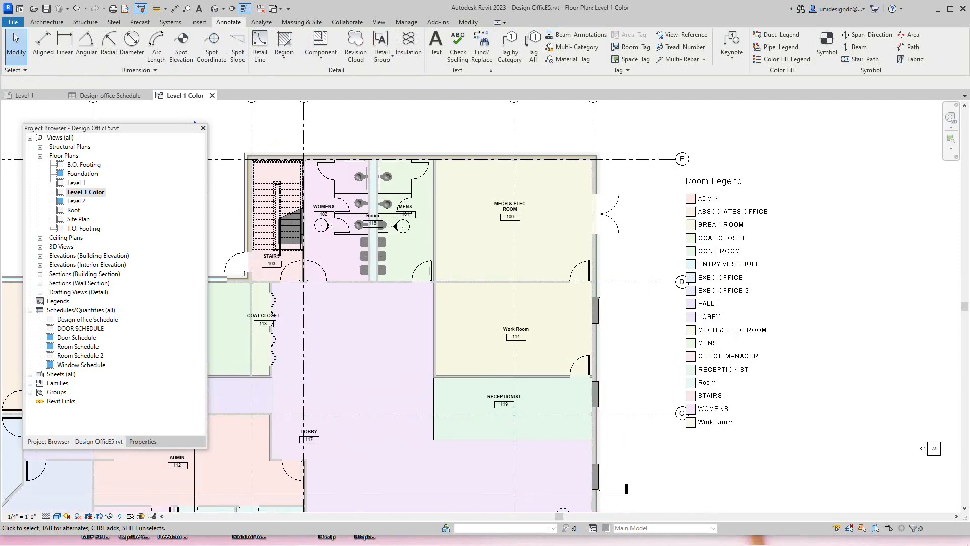
scroll(795, 280, down, 3)
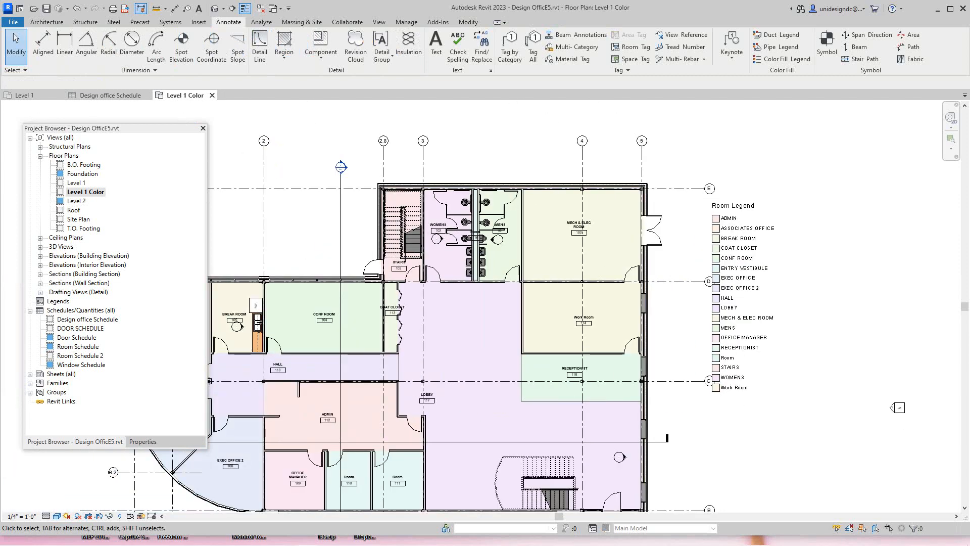
scroll(728, 250, up, 3)
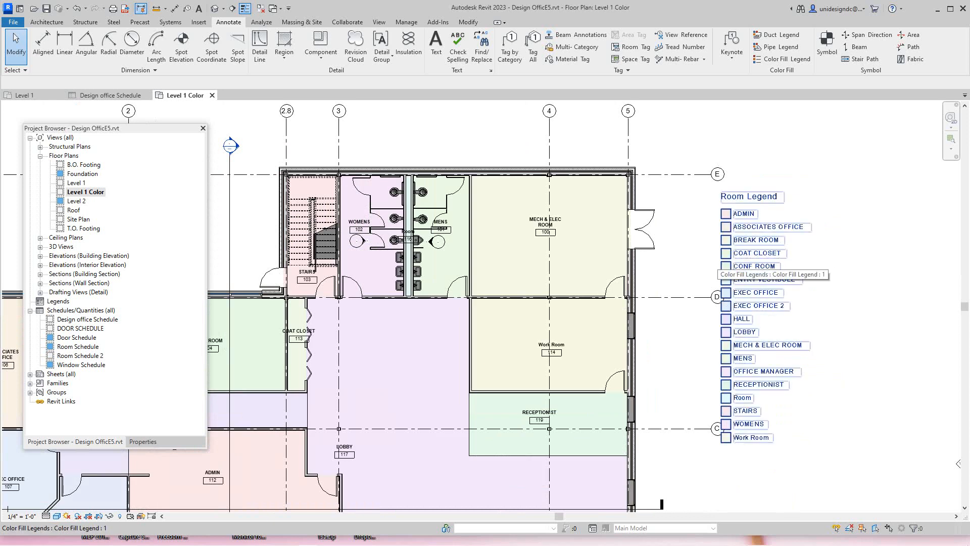
scroll(717, 264, down, 3)
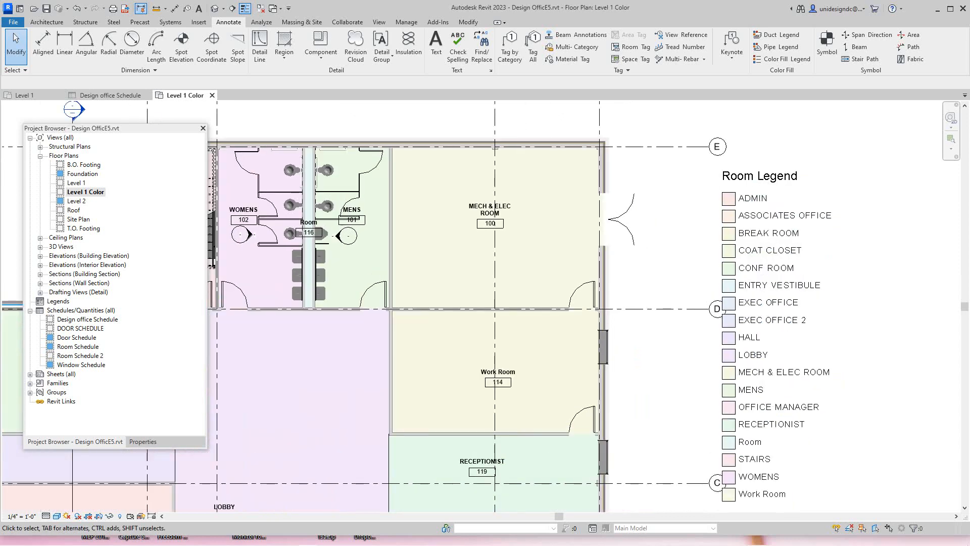
scroll(490, 186, down, 3)
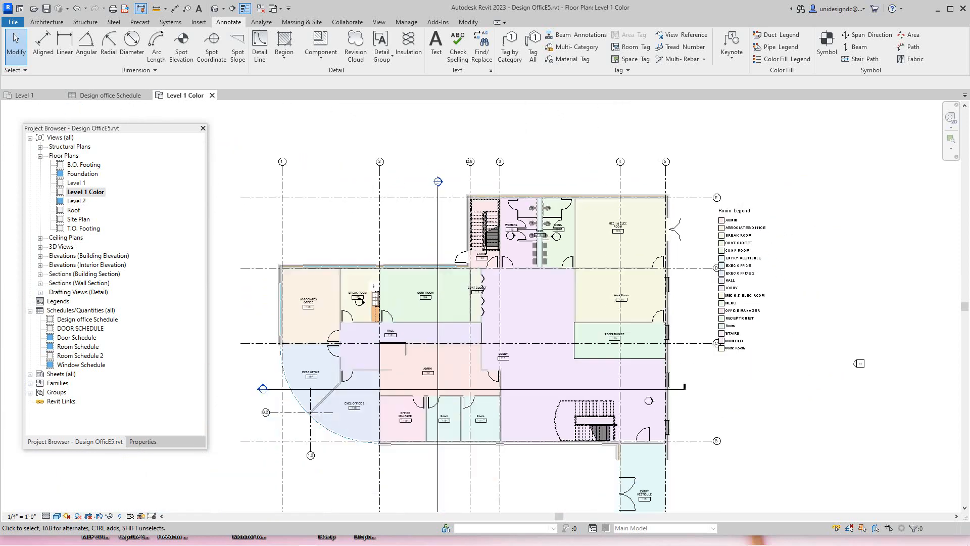
scroll(411, 230, up, 4)
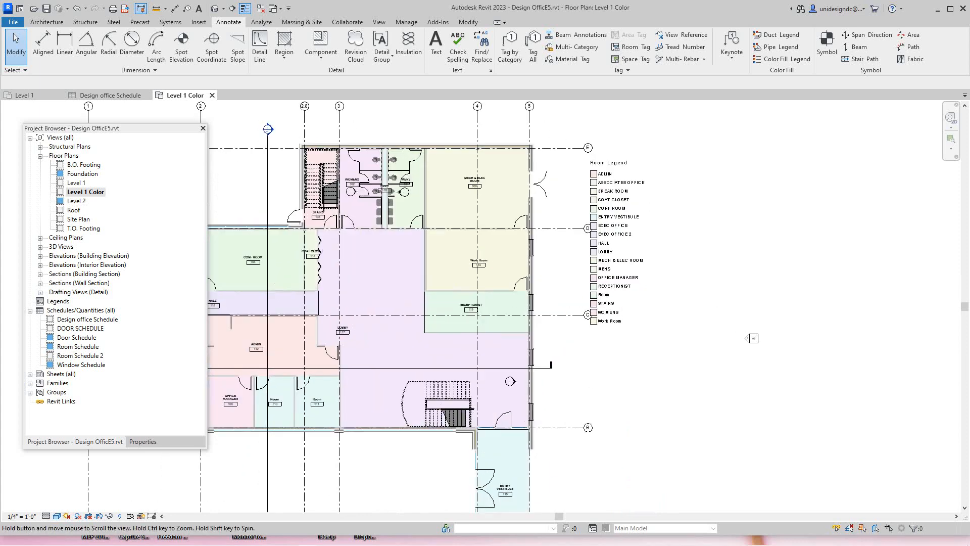
scroll(627, 291, up, 2)
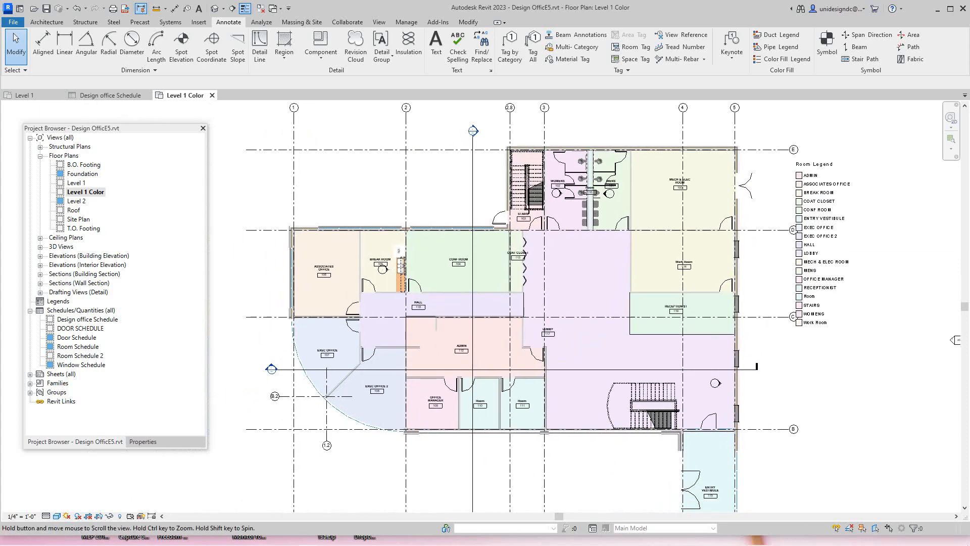
middle_drag(627, 291, 648, 283)
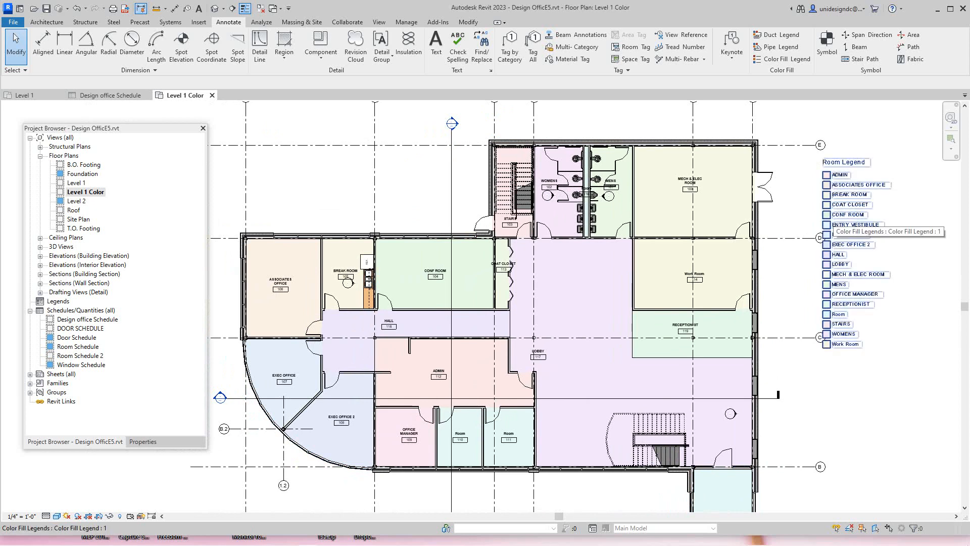